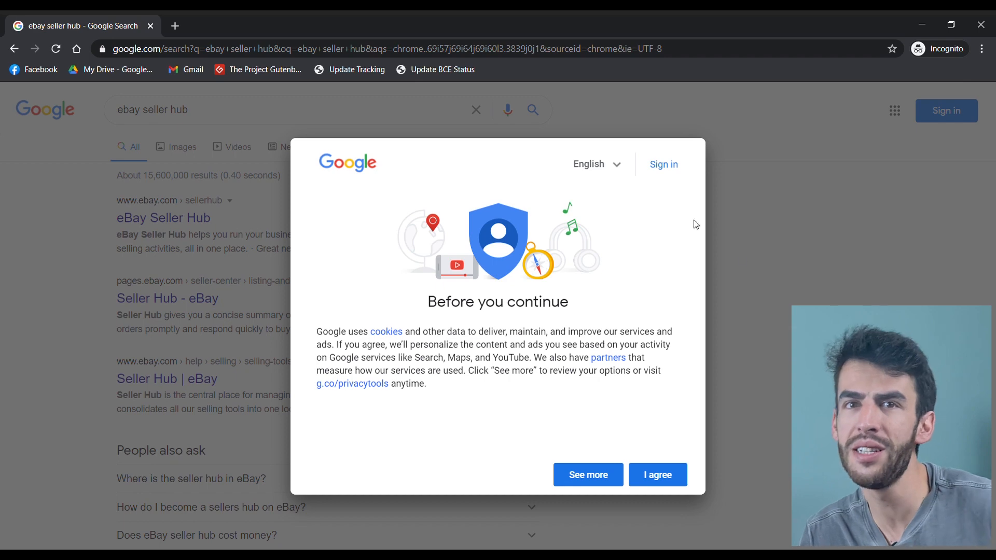
- Accept Google's cookie notice and open the first search result, eBay Seller Hub
{"action": "left_click", "coordinate": [662, 481]}
{"action": "left_click_drag", "start_coordinate": [231, 219], "coordinate": [123, 217]}
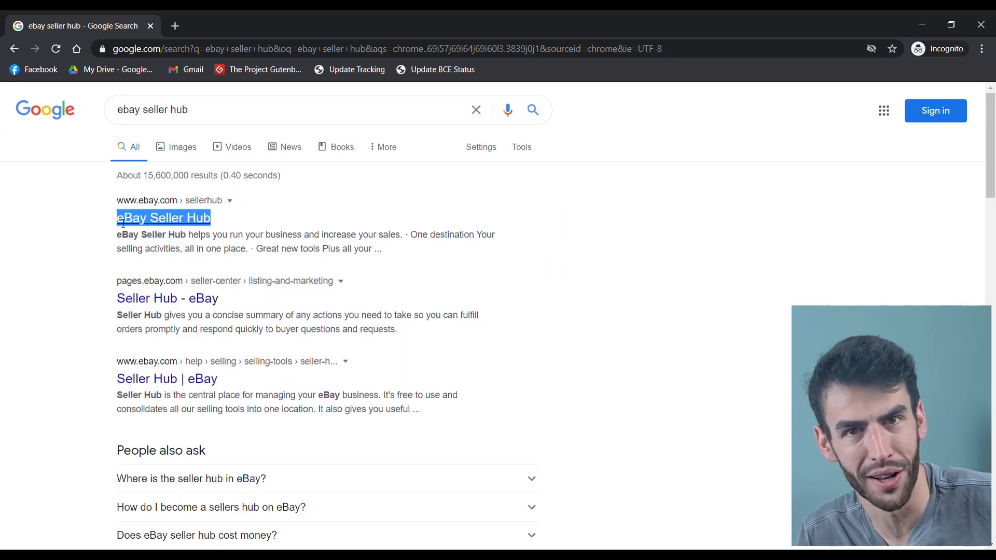
{"action": "left_click", "coordinate": [207, 218]}
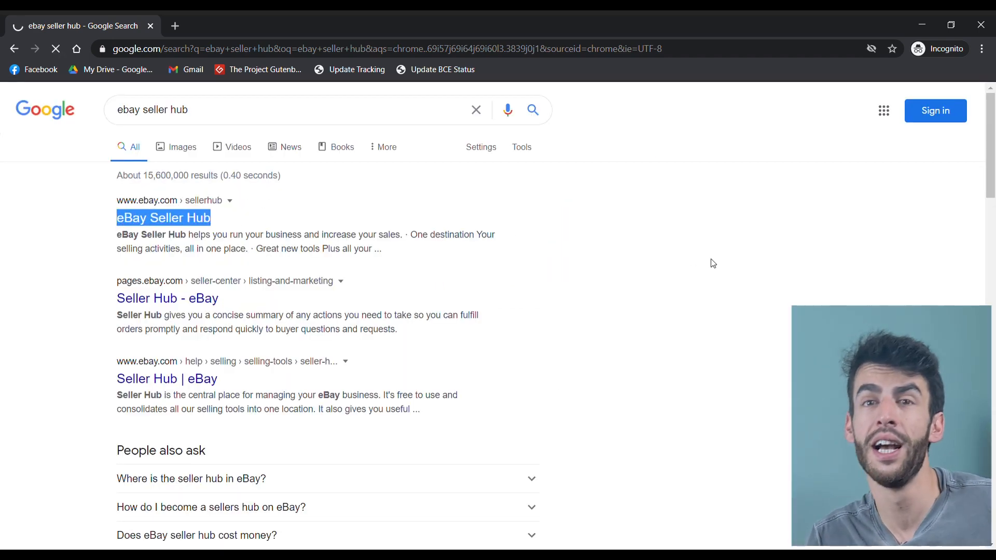
- Start using Seller Hub, sign in with the saved eBay account, and continue past the Secret Sale offer
{"action": "scroll", "coordinate": [425, 263], "scroll_direction": "down", "scroll_amount": 3}
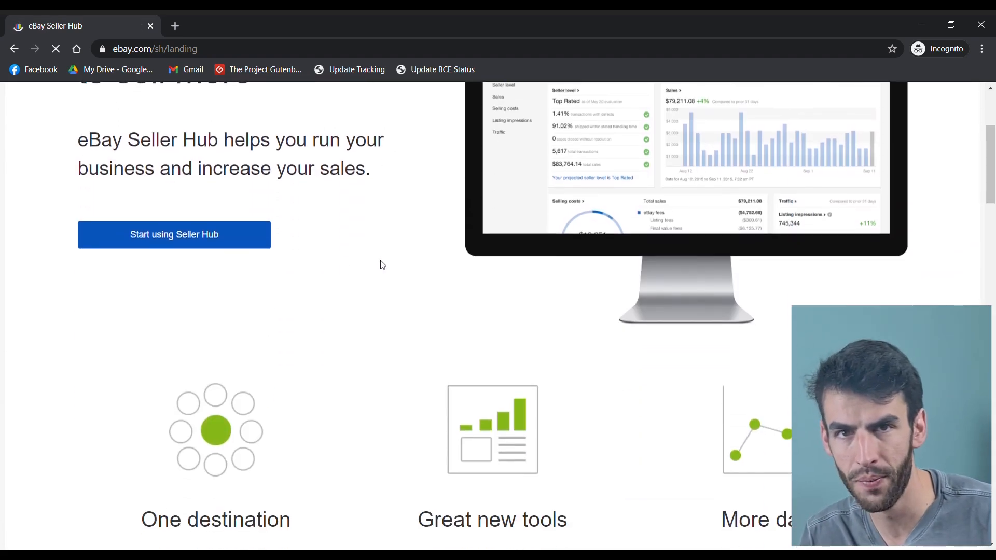
{"action": "left_click", "coordinate": [172, 234]}
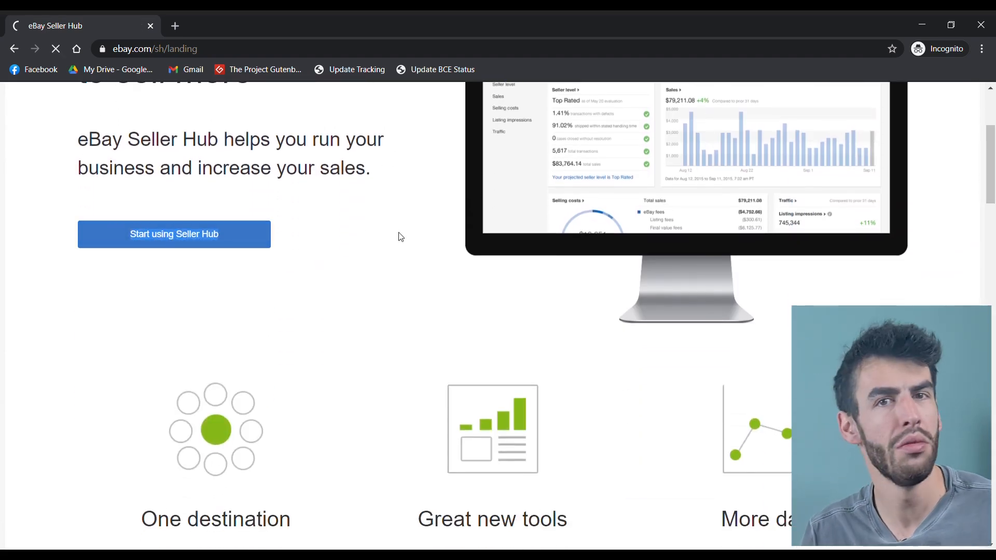
{"action": "left_click", "coordinate": [478, 233]}
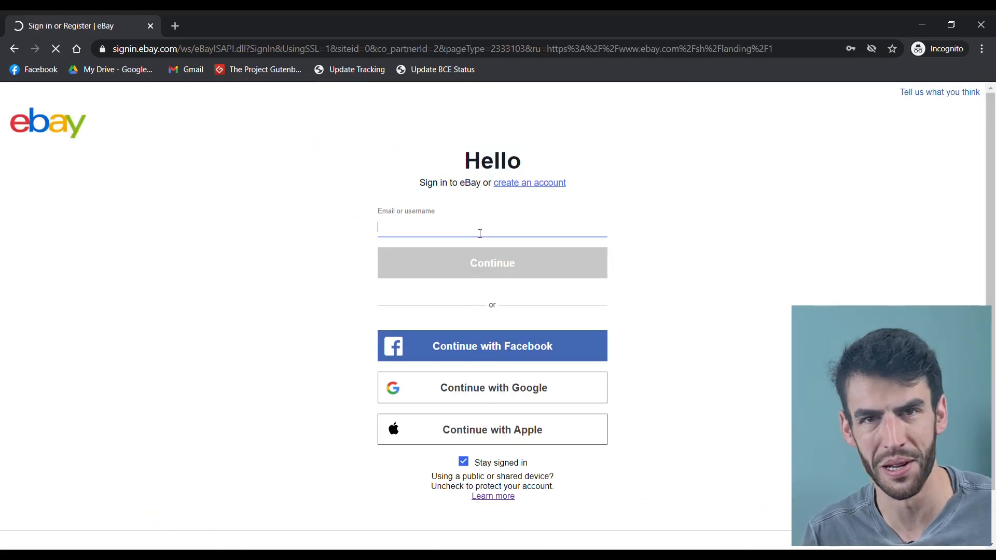
{"action": "left_click", "coordinate": [449, 248]}
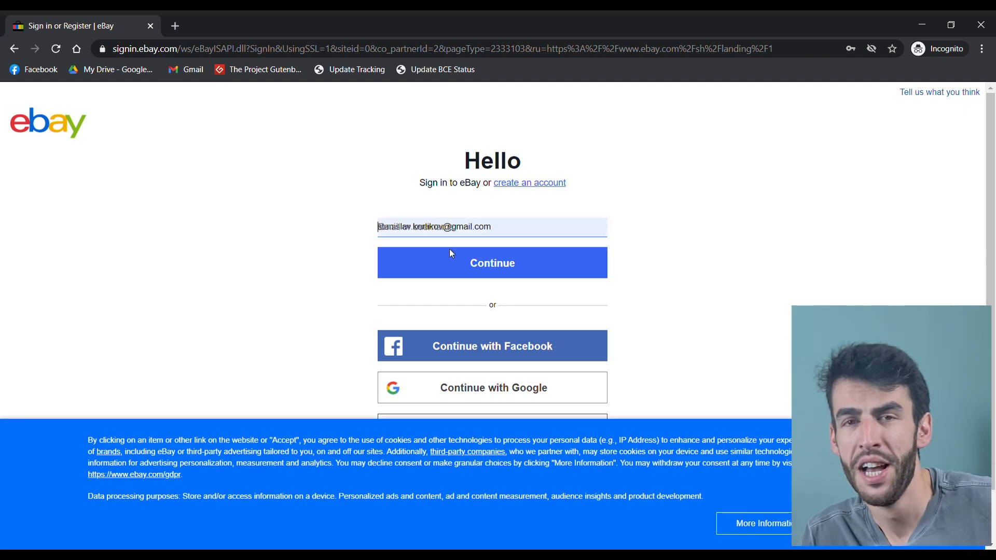
{"action": "left_click", "coordinate": [527, 265]}
{"action": "left_click", "coordinate": [546, 276]}
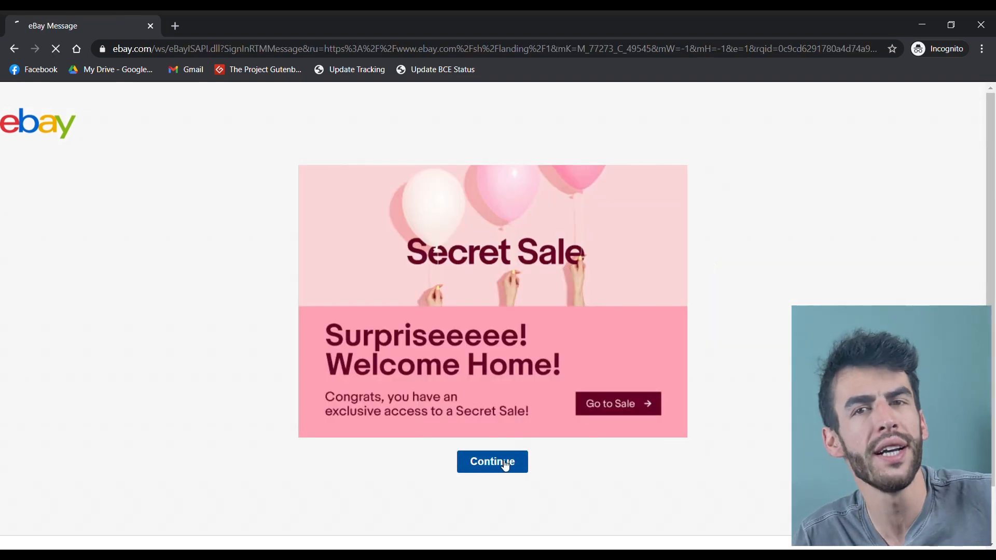
{"action": "left_click", "coordinate": [502, 462]}
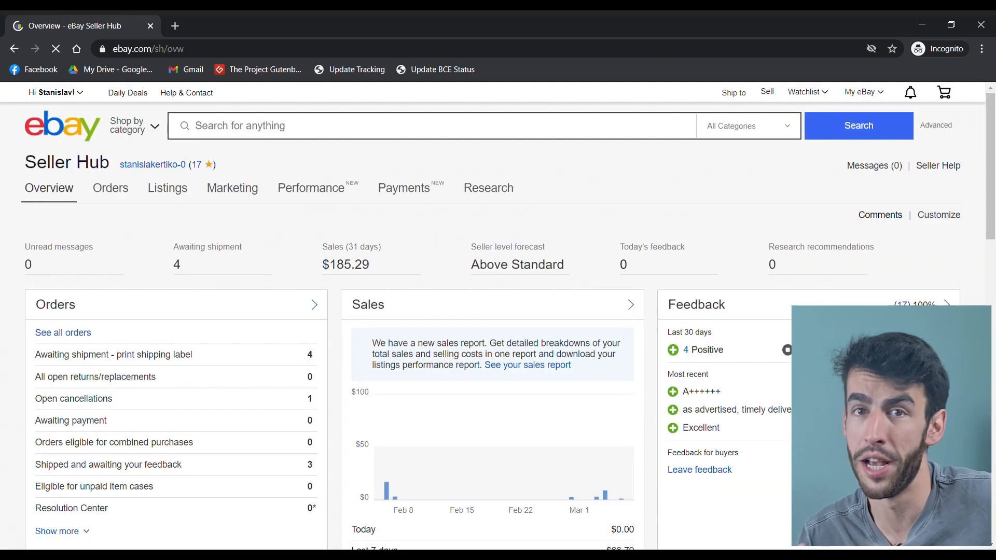
- Go to the Selling section of My eBay to reach the Seller Hub overview
{"action": "left_click_drag", "start_coordinate": [202, 165], "coordinate": [33, 165]}
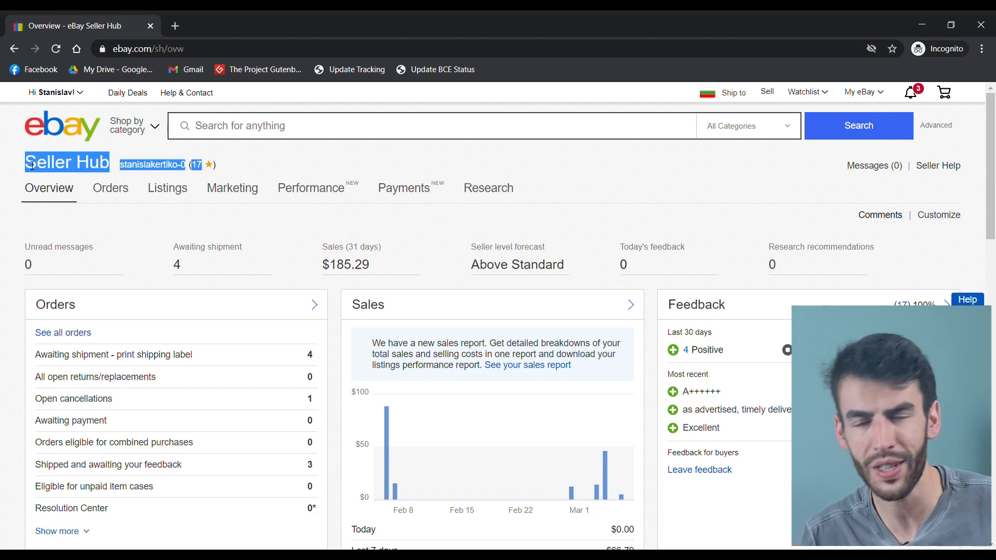
{"action": "left_click", "coordinate": [638, 183]}
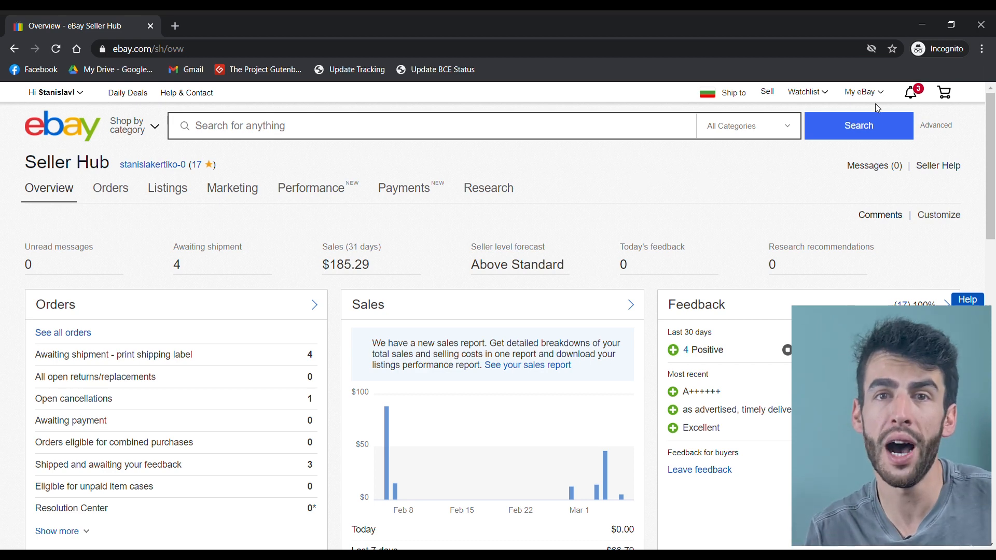
{"action": "mouse_move", "coordinate": [883, 95]}
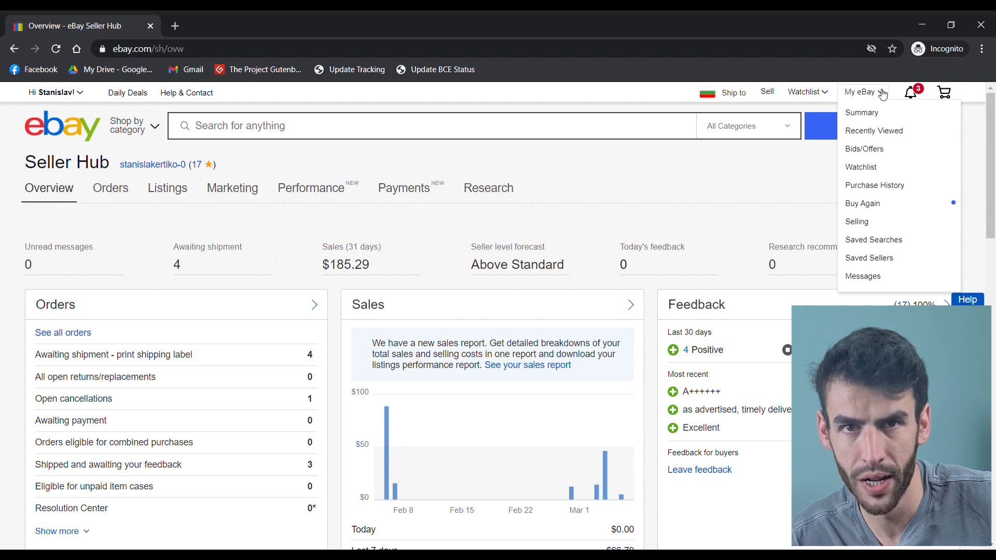
{"action": "left_click", "coordinate": [859, 226]}
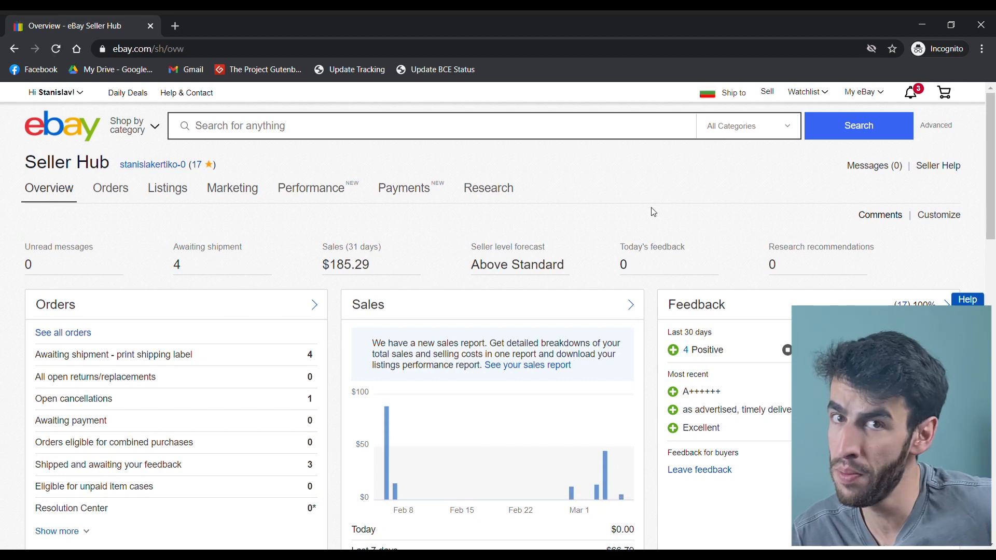
- Open the eBay account settings and go to Site Preferences under Account preferences
{"action": "mouse_move", "coordinate": [73, 96]}
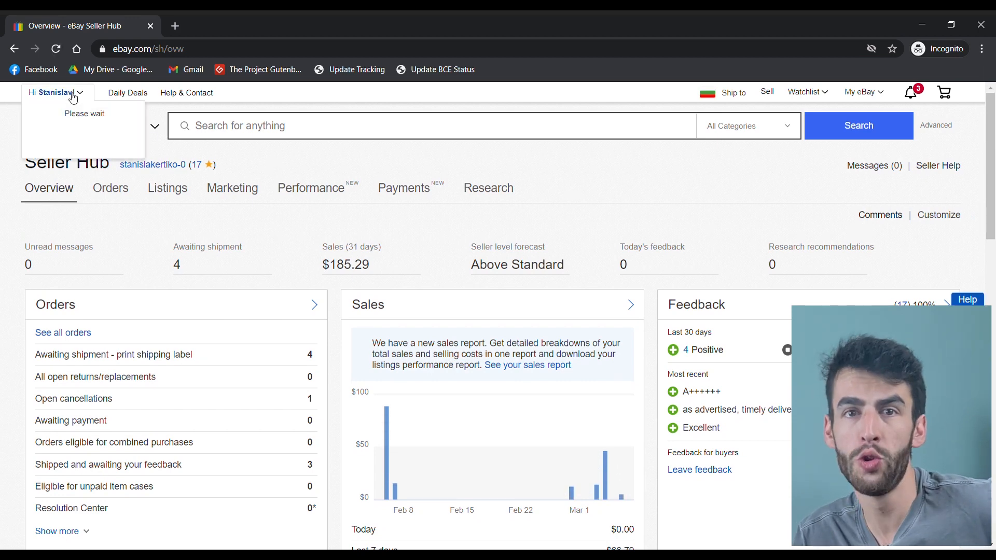
{"action": "left_click", "coordinate": [66, 159]}
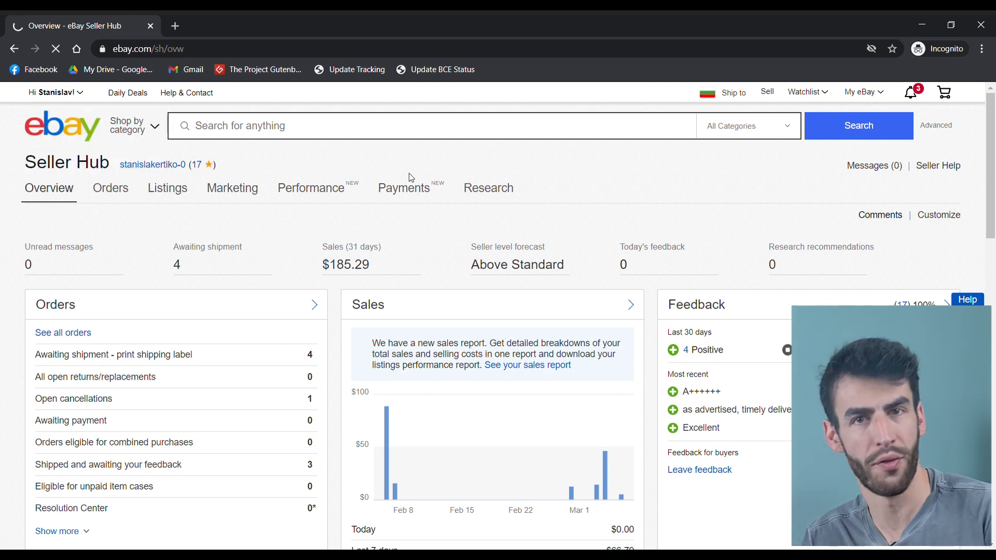
{"action": "left_click_drag", "start_coordinate": [721, 396], "coordinate": [636, 398]}
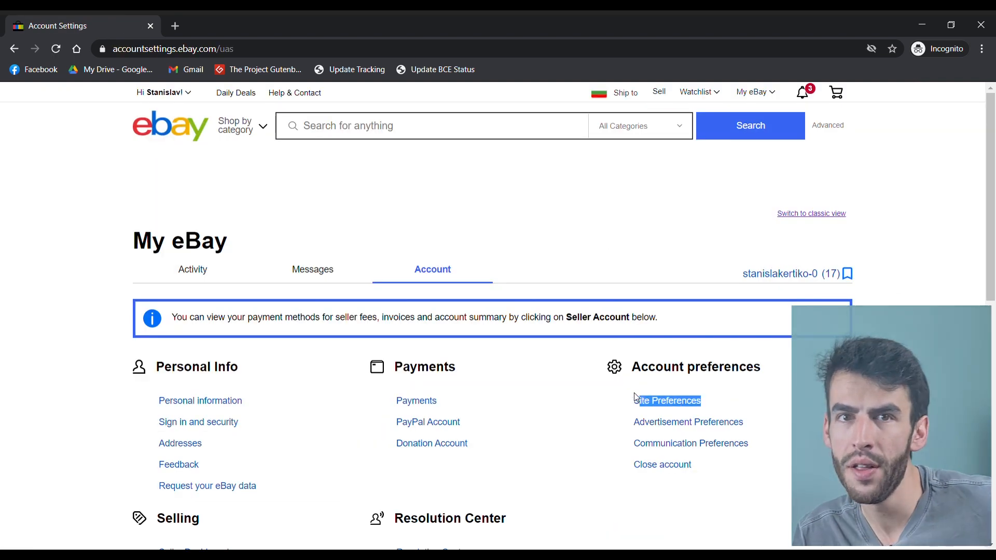
{"action": "left_click", "coordinate": [652, 398]}
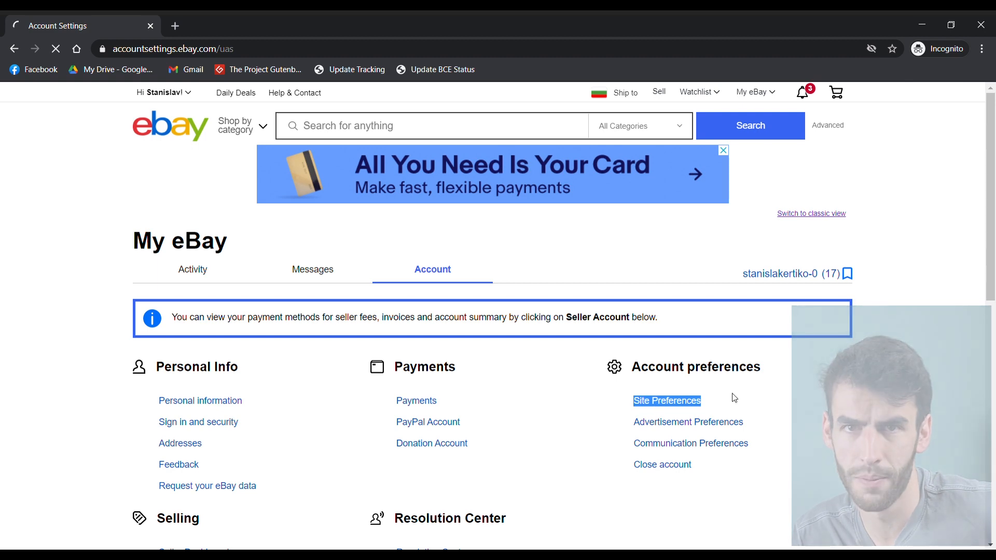
- Check that multi-quantity listings are set to stay active when out of stock
{"action": "scroll", "coordinate": [854, 345], "scroll_direction": "down", "scroll_amount": 4}
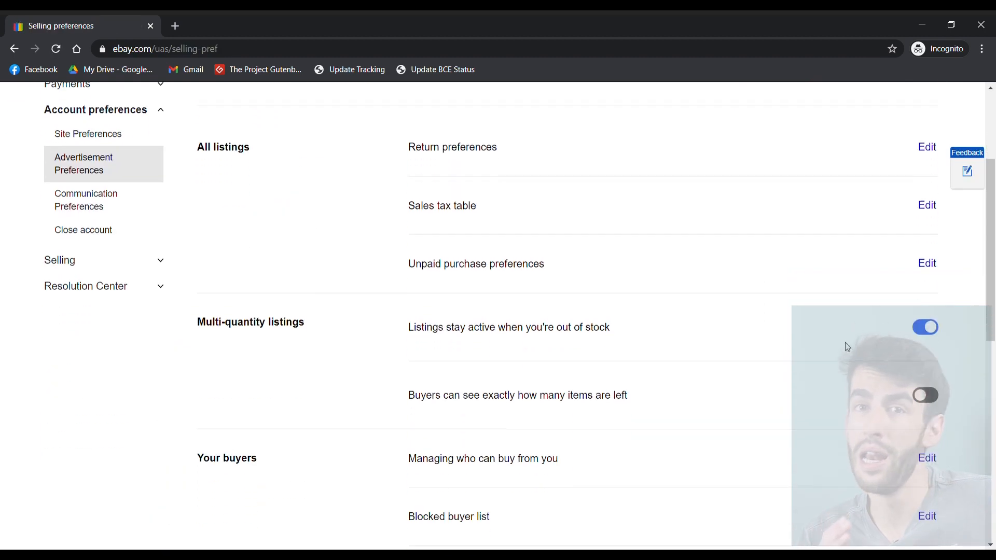
{"action": "left_click_drag", "start_coordinate": [612, 305], "coordinate": [408, 301]}
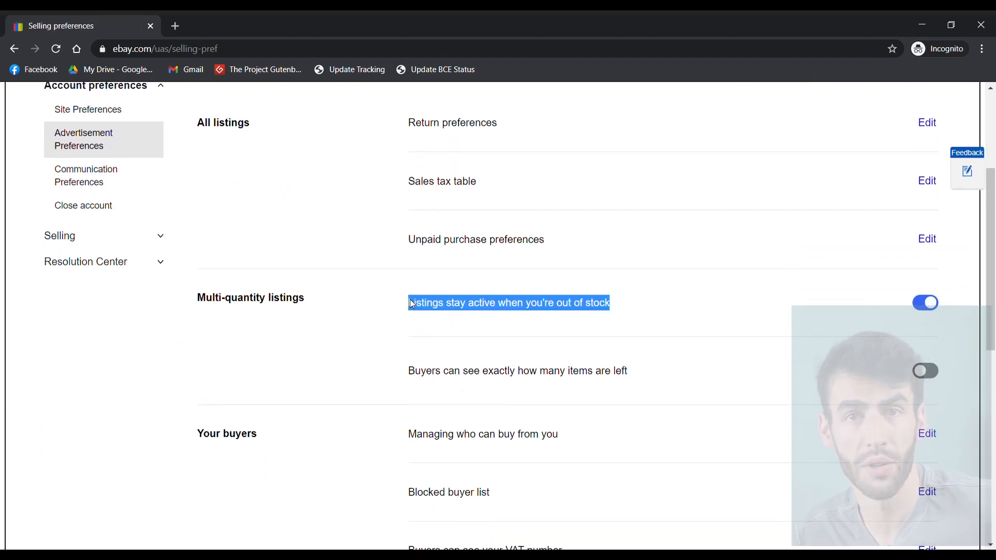
{"action": "left_click", "coordinate": [938, 305]}
{"action": "left_click", "coordinate": [936, 307]}
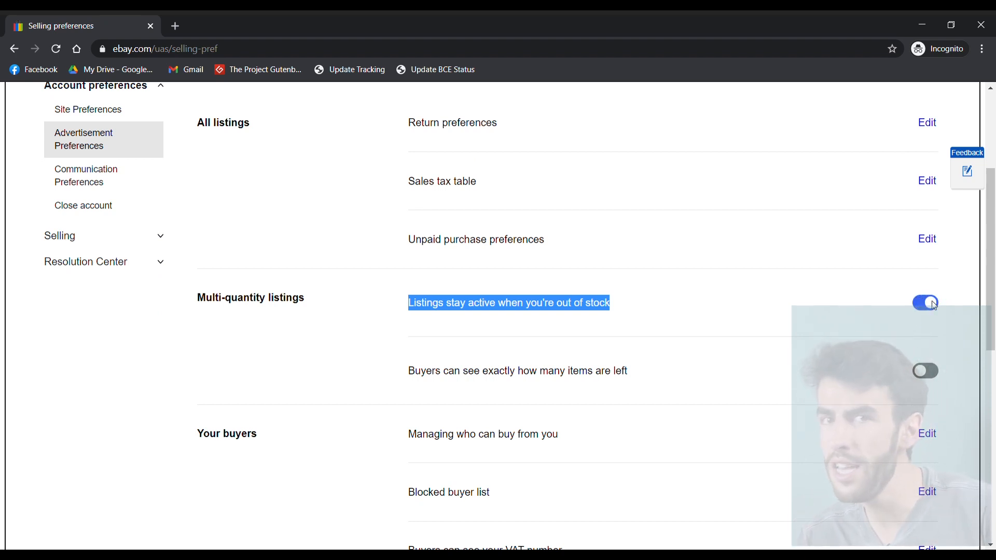
{"action": "scroll", "coordinate": [687, 309], "scroll_direction": "down", "scroll_amount": 1}
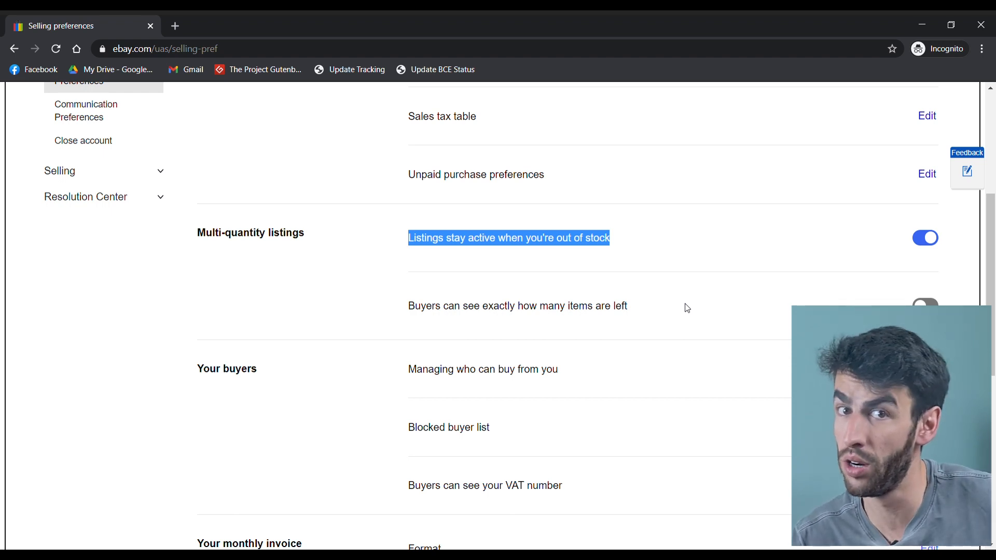
- Return to the account settings and open Addresses under Personal Info
{"action": "scroll", "coordinate": [688, 309], "scroll_direction": "up", "scroll_amount": 5}
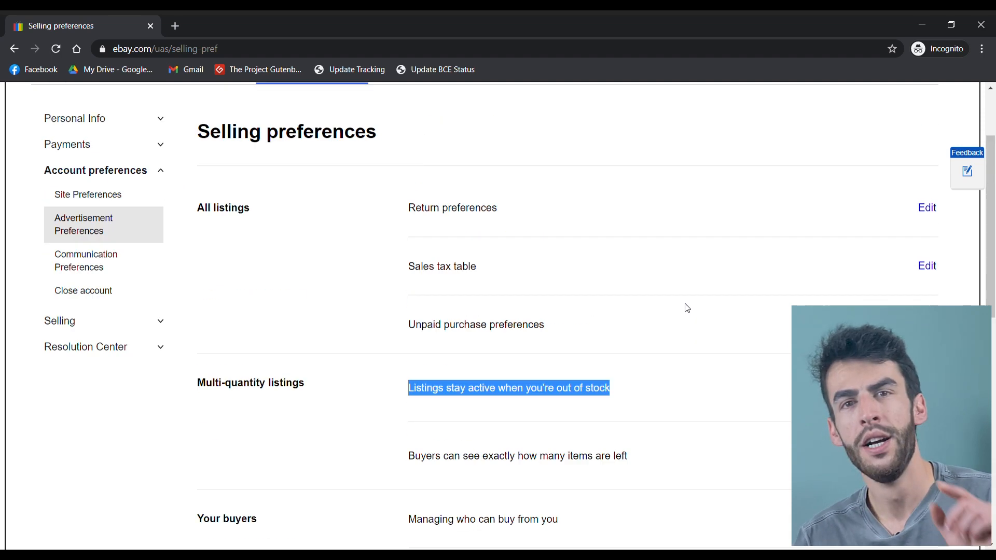
{"action": "mouse_move", "coordinate": [53, 101]}
{"action": "left_click", "coordinate": [41, 159]}
{"action": "scroll", "coordinate": [363, 270], "scroll_direction": "down", "scroll_amount": 3}
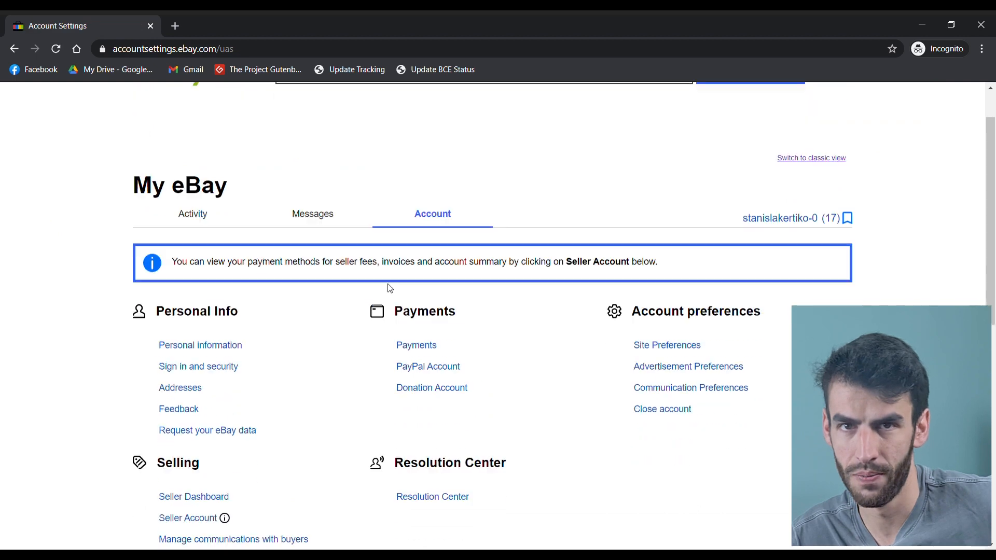
{"action": "left_click_drag", "start_coordinate": [229, 318], "coordinate": [159, 318]}
{"action": "left_click", "coordinate": [176, 314]}
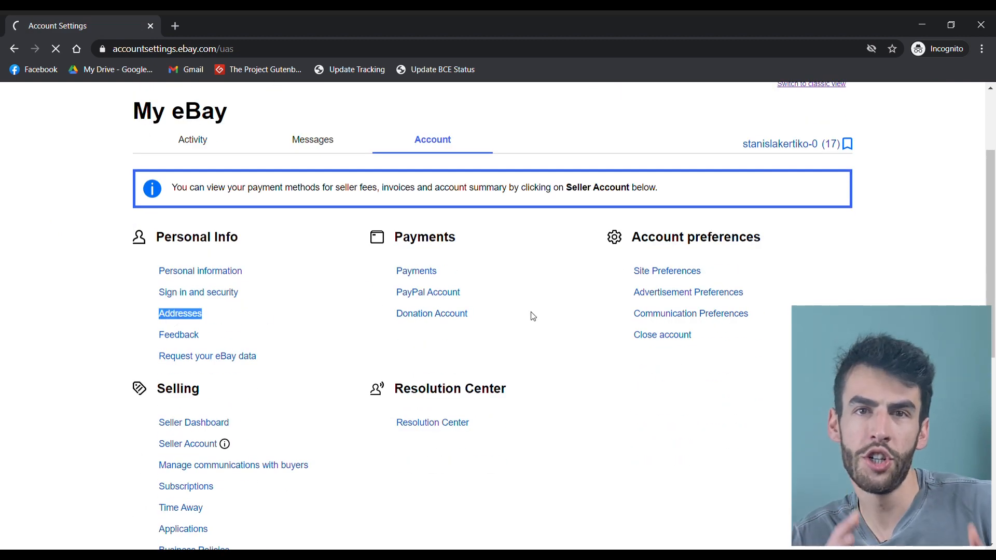
- Review the ship-from address and return address entries on the Addresses page
{"action": "scroll", "coordinate": [567, 336], "scroll_direction": "down", "scroll_amount": 3}
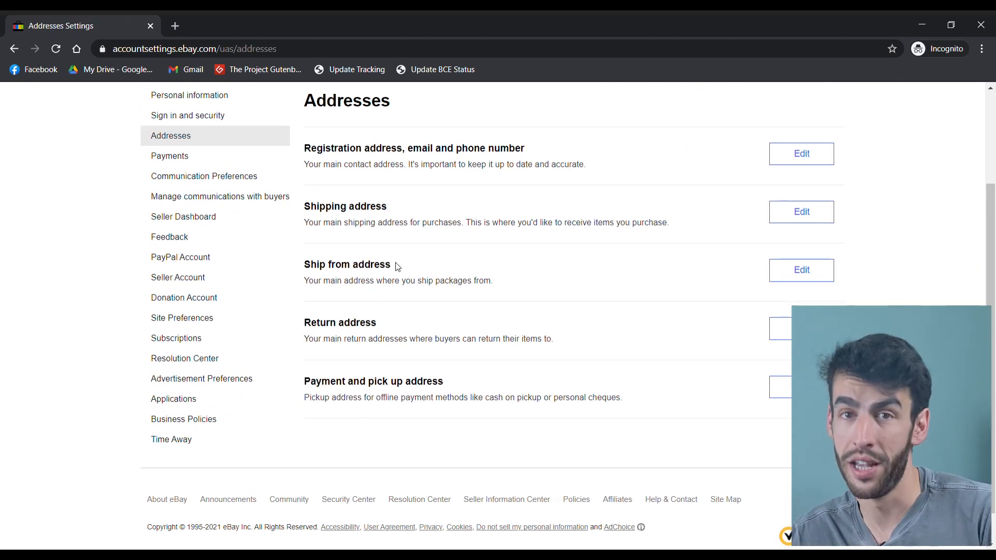
{"action": "left_click_drag", "start_coordinate": [404, 267], "coordinate": [311, 267]}
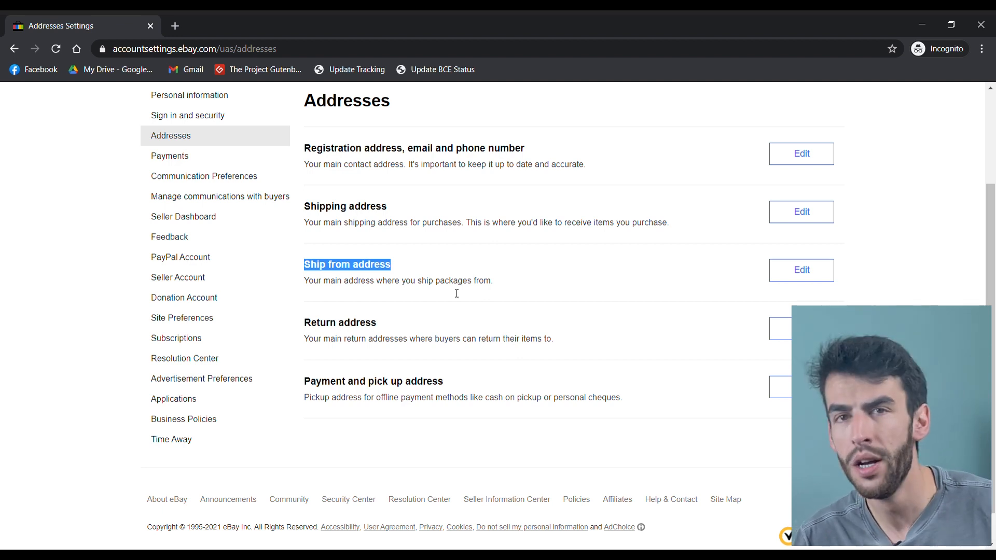
{"action": "left_click_drag", "start_coordinate": [414, 325], "coordinate": [311, 324]}
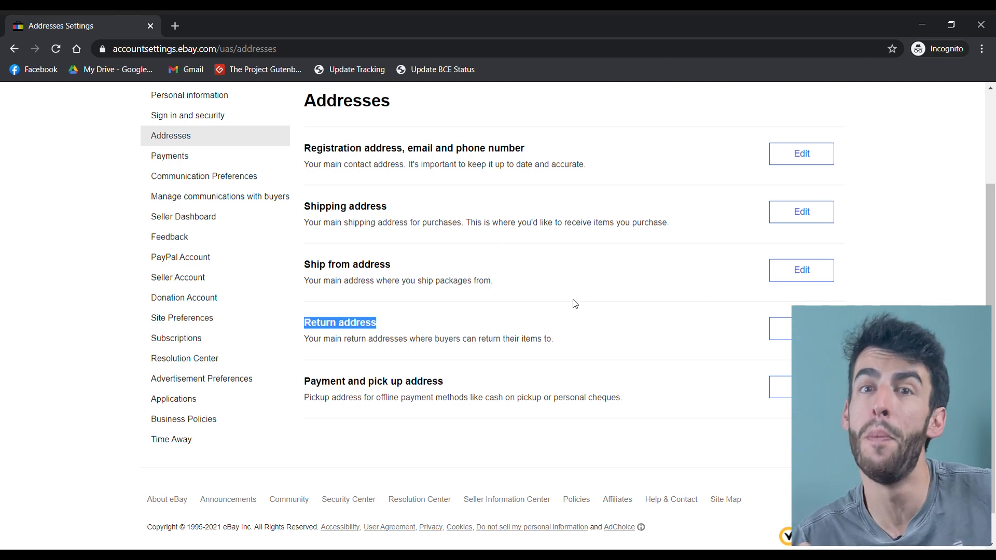
{"action": "scroll", "coordinate": [575, 303], "scroll_direction": "down", "scroll_amount": 1}
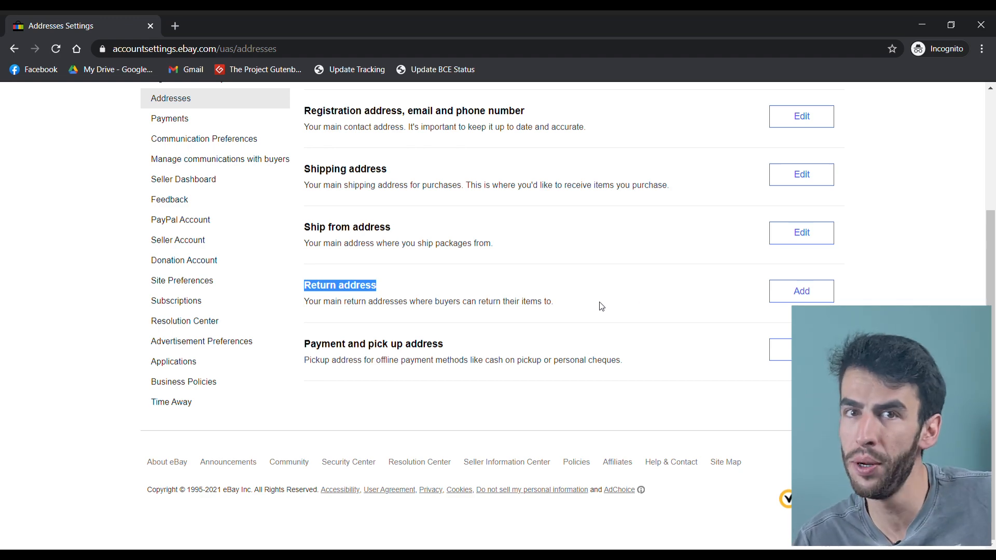
{"action": "left_click_drag", "start_coordinate": [602, 307], "coordinate": [304, 306]}
{"action": "left_click", "coordinate": [426, 317]}
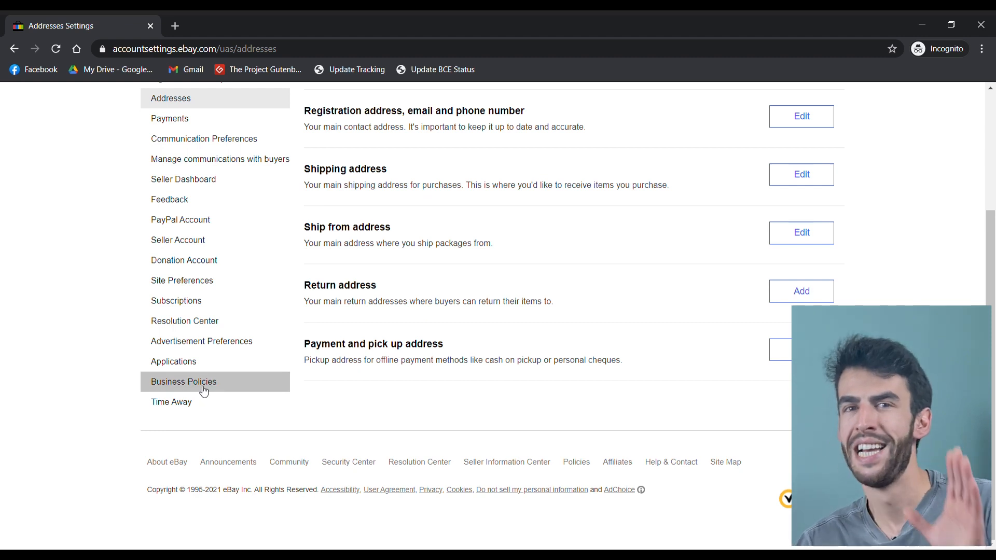
- Open the Business Policies page and dismiss the tip about cleaning up policies
{"action": "left_click", "coordinate": [265, 383]}
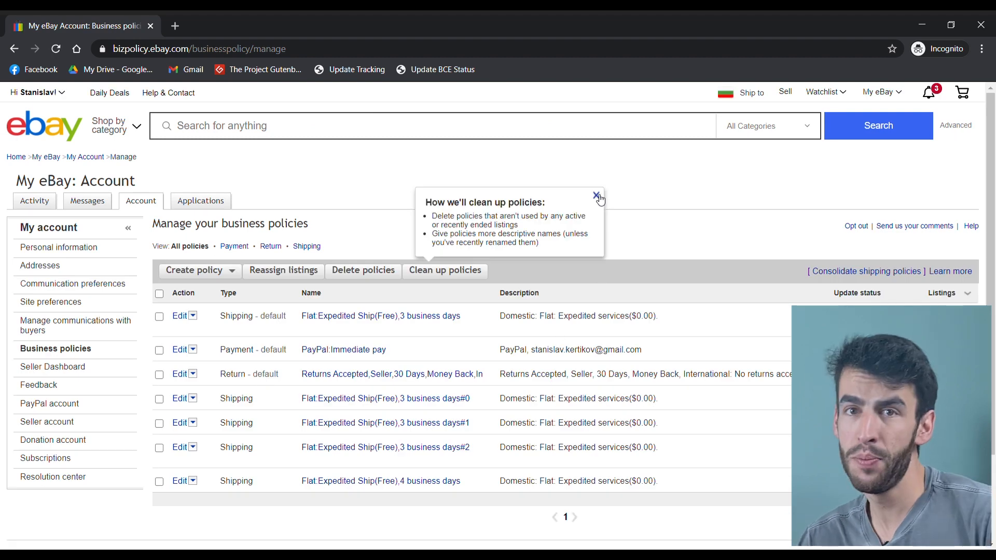
{"action": "left_click", "coordinate": [598, 196]}
{"action": "left_click_drag", "start_coordinate": [329, 231], "coordinate": [158, 223]}
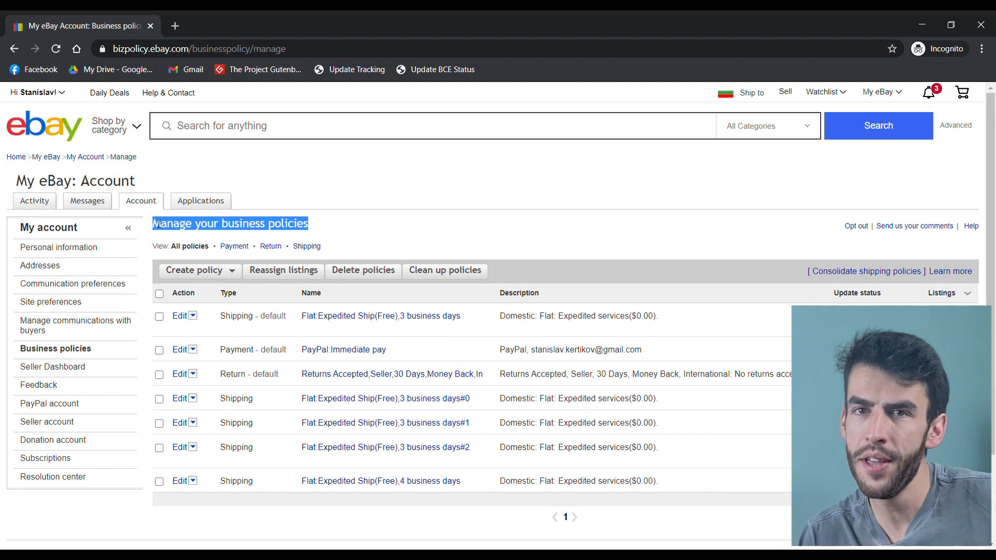
{"action": "left_click", "coordinate": [376, 234]}
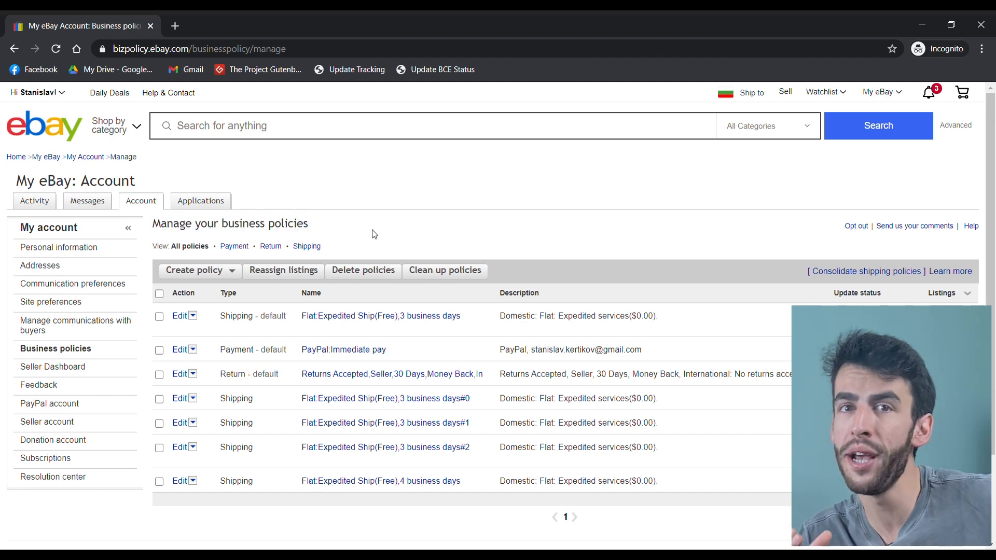
- Review the payment, return and shipping policies in the business policies list
{"action": "left_click_drag", "start_coordinate": [333, 250], "coordinate": [220, 247]}
{"action": "left_click", "coordinate": [557, 244]}
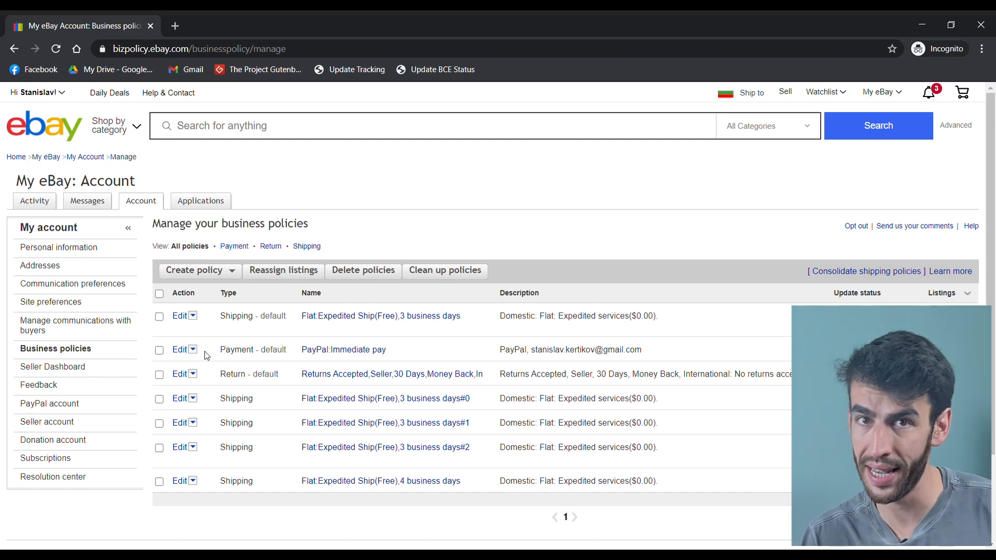
{"action": "left_click_drag", "start_coordinate": [219, 350], "coordinate": [246, 375]}
{"action": "left_click_drag", "start_coordinate": [220, 316], "coordinate": [260, 319]}
{"action": "left_click_drag", "start_coordinate": [220, 399], "coordinate": [265, 425]}
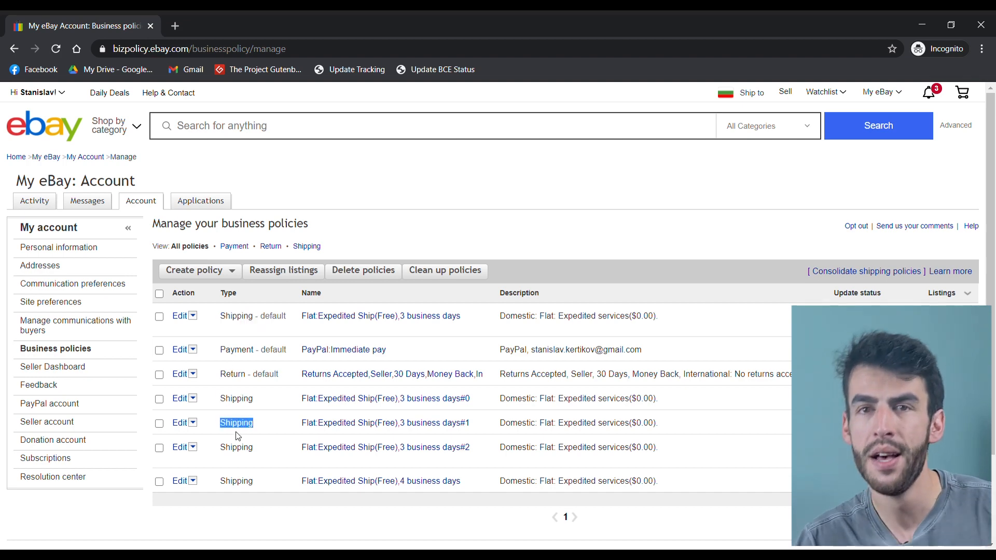
{"action": "left_click_drag", "start_coordinate": [217, 449], "coordinate": [260, 452]}
{"action": "left_click", "coordinate": [261, 452]}
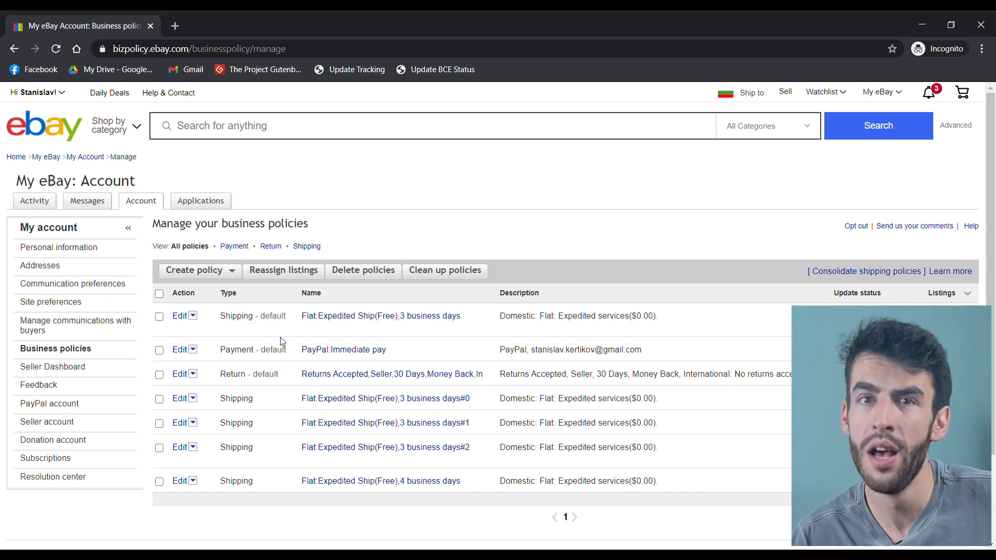
- Open the PayPal:Immediate pay payment policy and check that PayPal is selected as the electronic payment method
{"action": "left_click_drag", "start_coordinate": [221, 352], "coordinate": [254, 353]}
{"action": "left_click", "coordinate": [344, 351]}
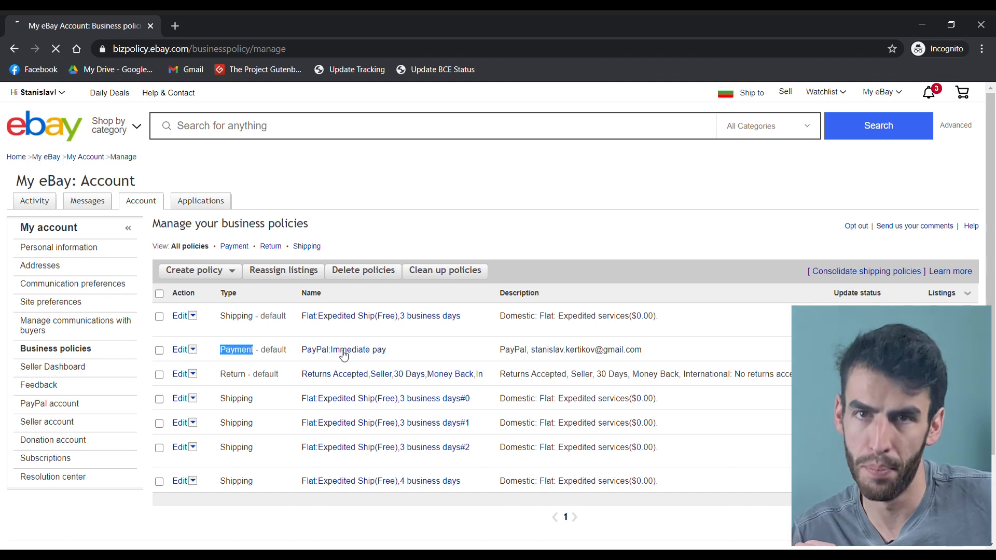
{"action": "scroll", "coordinate": [540, 351], "scroll_direction": "down", "scroll_amount": 3}
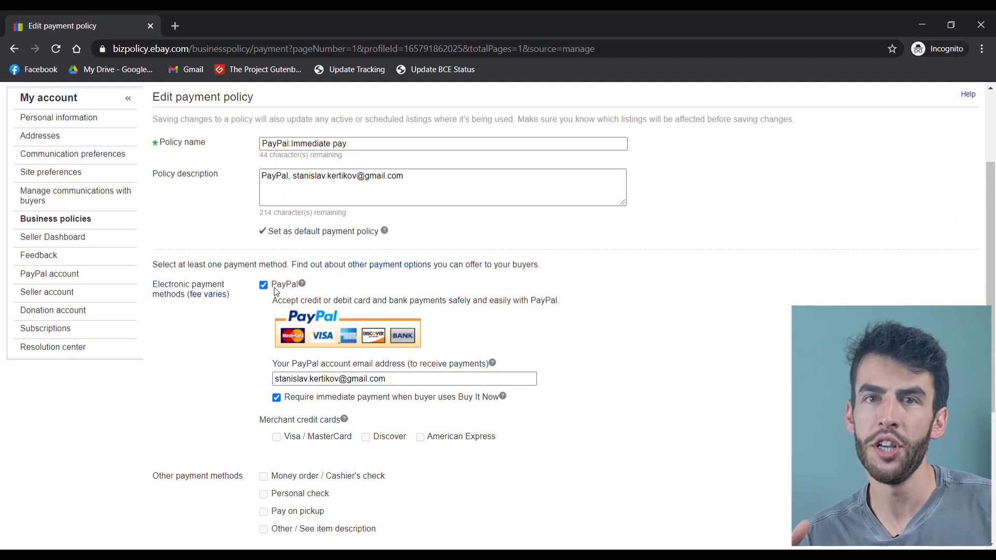
{"action": "left_click_drag", "start_coordinate": [307, 289], "coordinate": [263, 288]}
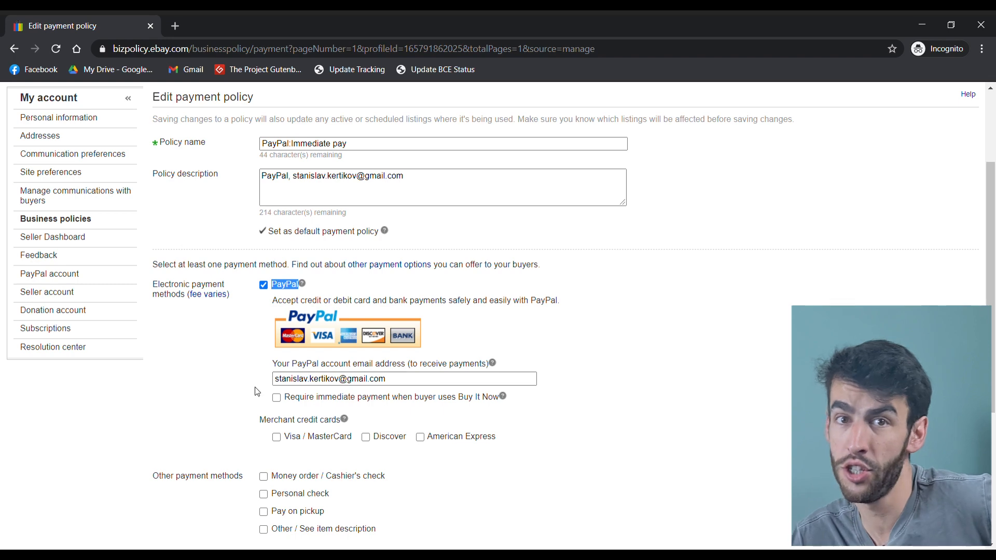
- Require immediate payment when the buyer uses Buy It Now, and save and confirm the payment policy
{"action": "left_click", "coordinate": [277, 398]}
{"action": "left_click_drag", "start_coordinate": [284, 400], "coordinate": [512, 402]}
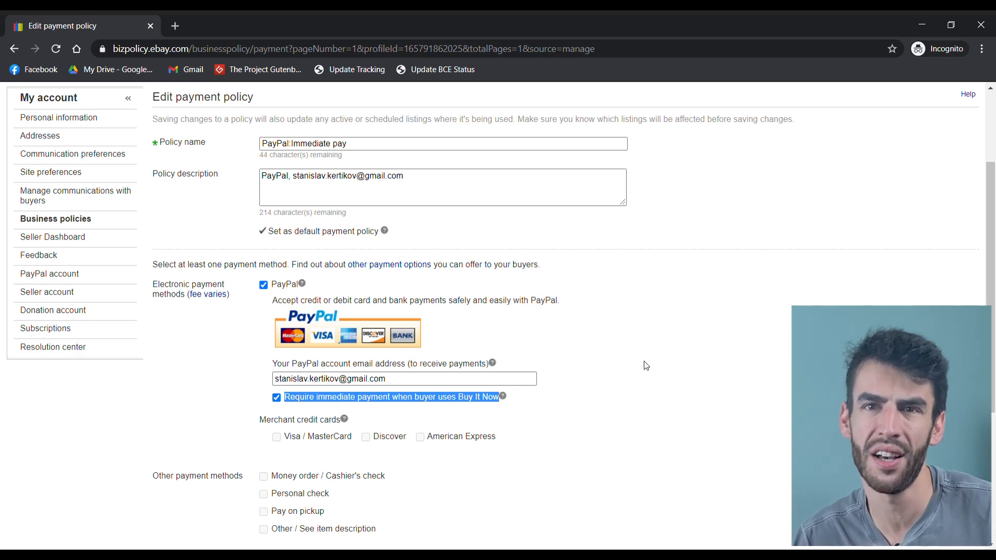
{"action": "scroll", "coordinate": [646, 366], "scroll_direction": "down", "scroll_amount": 3}
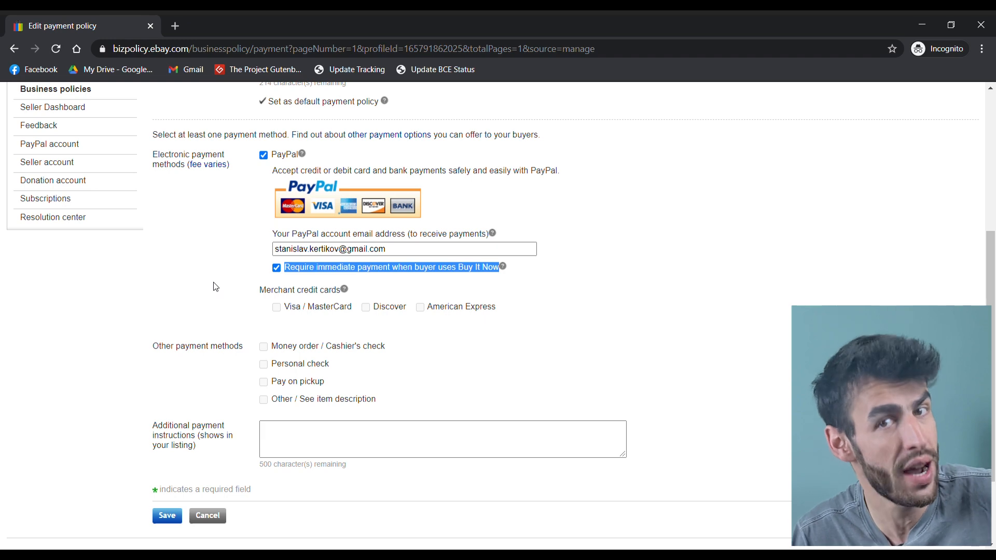
{"action": "left_click", "coordinate": [279, 274]}
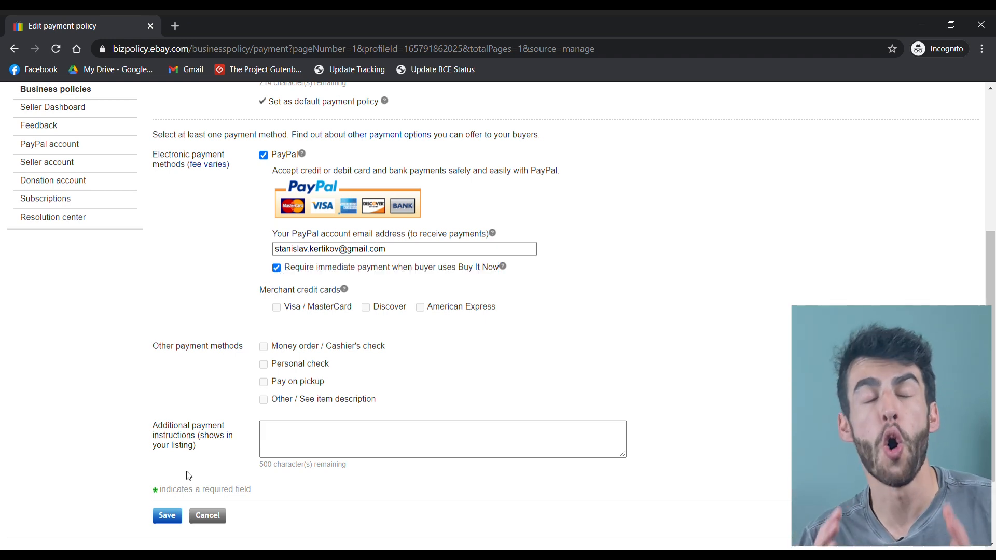
{"action": "left_click", "coordinate": [165, 517]}
{"action": "left_click", "coordinate": [573, 366]}
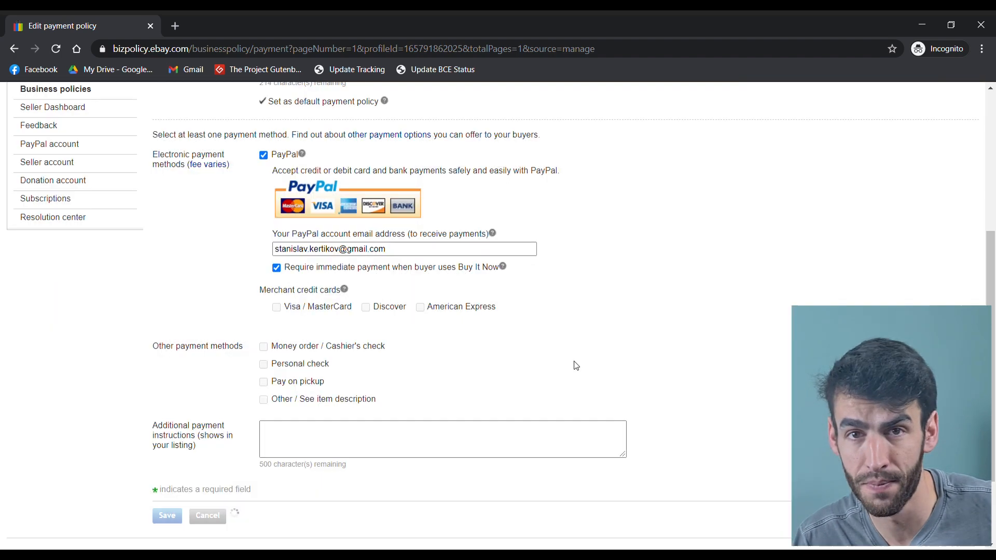
- Open the default return policy and make sure domestic returns are accepted
{"action": "scroll", "coordinate": [576, 365], "scroll_direction": "down", "scroll_amount": 2}
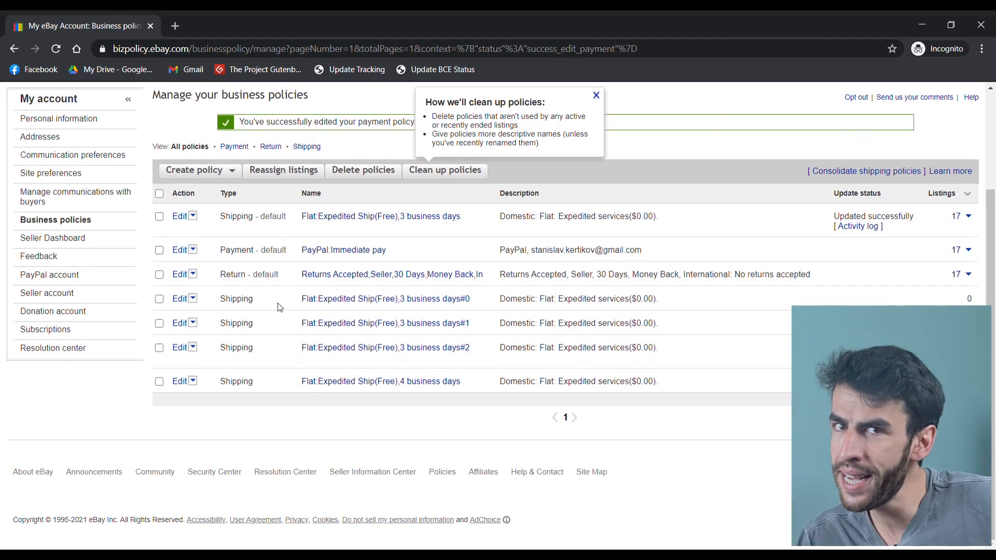
{"action": "double_click", "coordinate": [220, 275]}
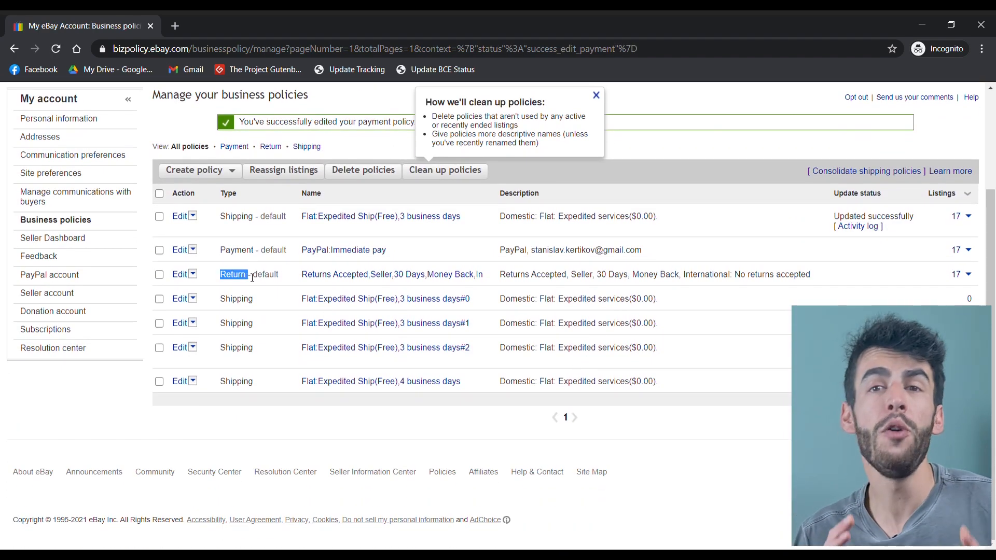
{"action": "left_click", "coordinate": [335, 275]}
{"action": "scroll", "coordinate": [490, 258], "scroll_direction": "down", "scroll_amount": 3}
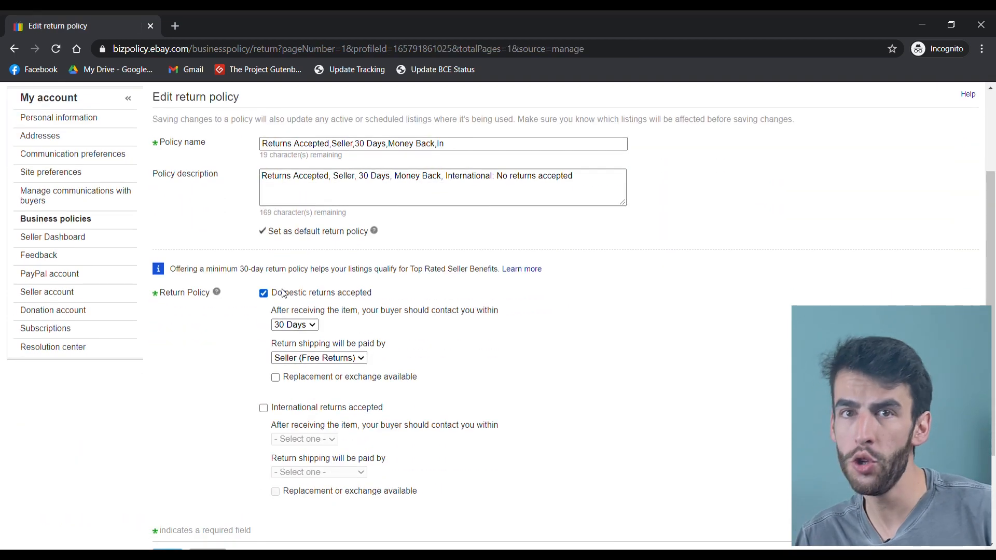
{"action": "left_click", "coordinate": [264, 293]}
{"action": "left_click", "coordinate": [263, 293]}
{"action": "left_click_drag", "start_coordinate": [372, 294], "coordinate": [276, 296]}
{"action": "left_click", "coordinate": [486, 321]}
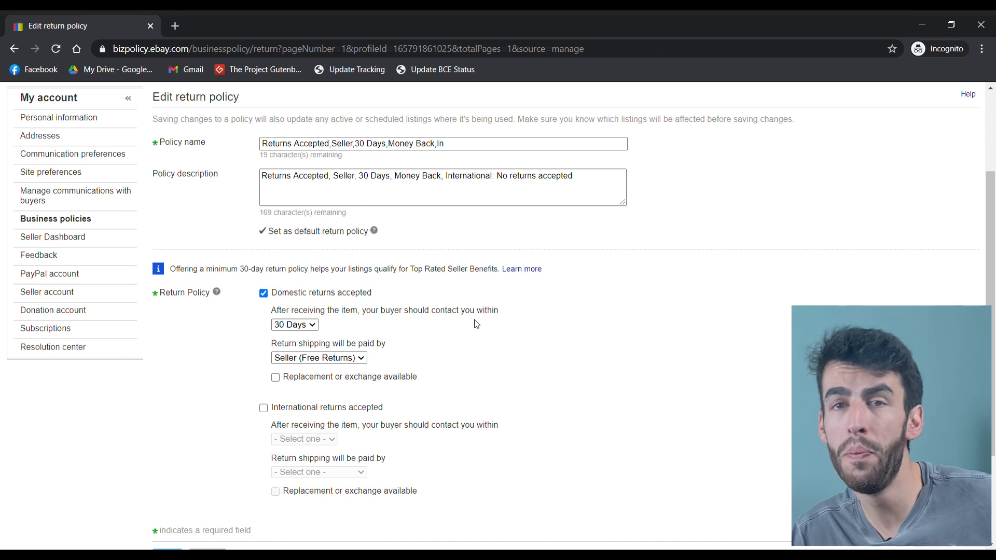
- Check that domestic returns use 30 Days and Seller (Free Returns), and save and confirm the return policy
{"action": "left_click_drag", "start_coordinate": [370, 330], "coordinate": [263, 331]}
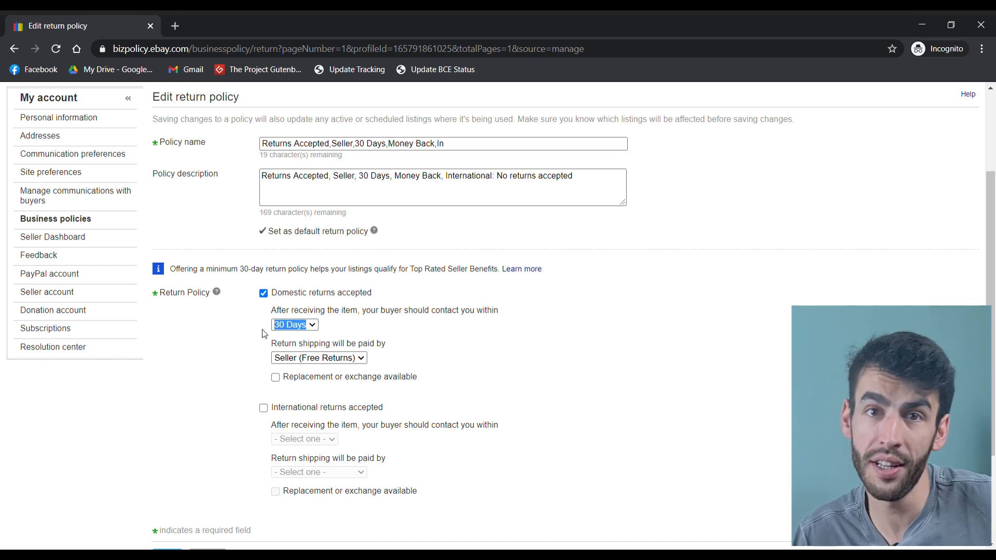
{"action": "left_click_drag", "start_coordinate": [394, 358], "coordinate": [261, 360]}
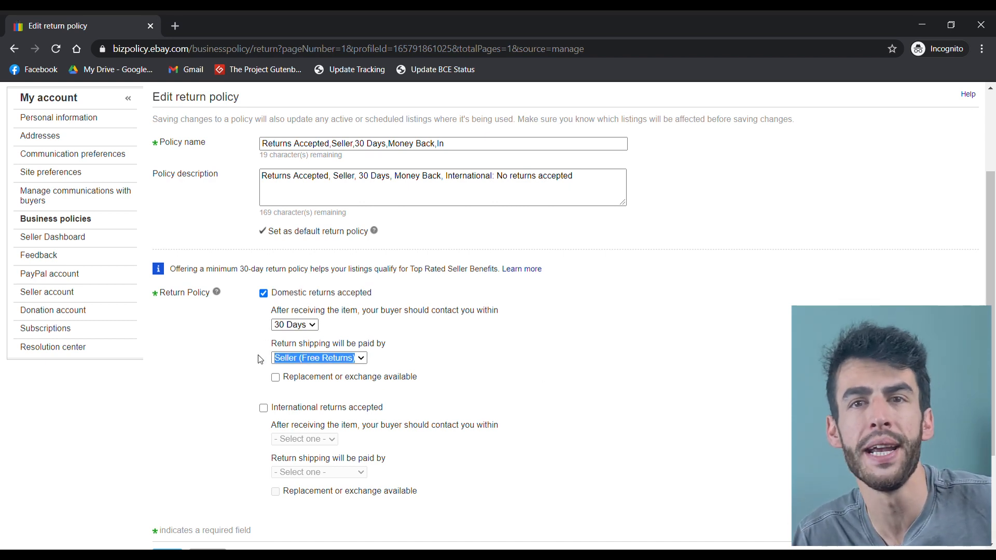
{"action": "left_click", "coordinate": [240, 353]}
{"action": "left_click_drag", "start_coordinate": [442, 363], "coordinate": [253, 288]}
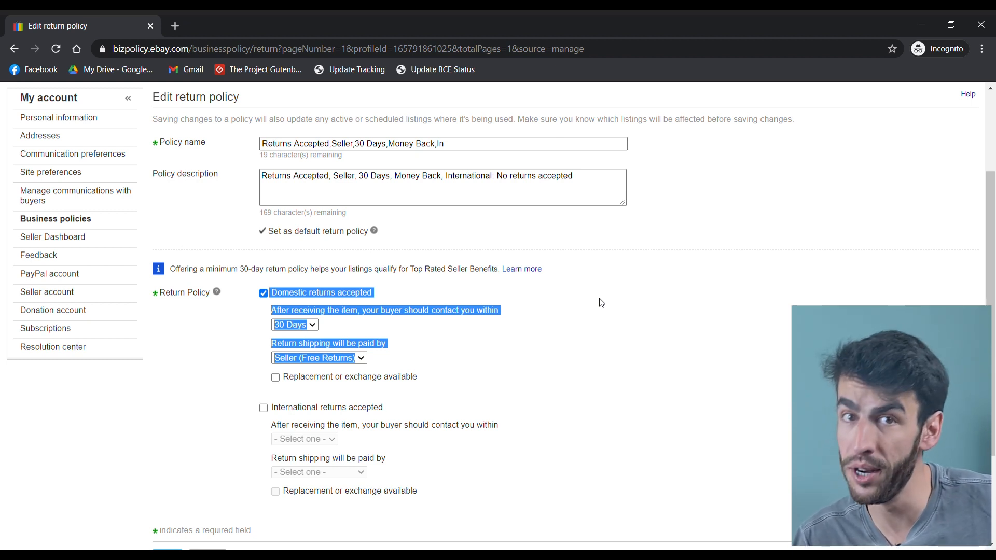
{"action": "scroll", "coordinate": [601, 303], "scroll_direction": "down", "scroll_amount": 1}
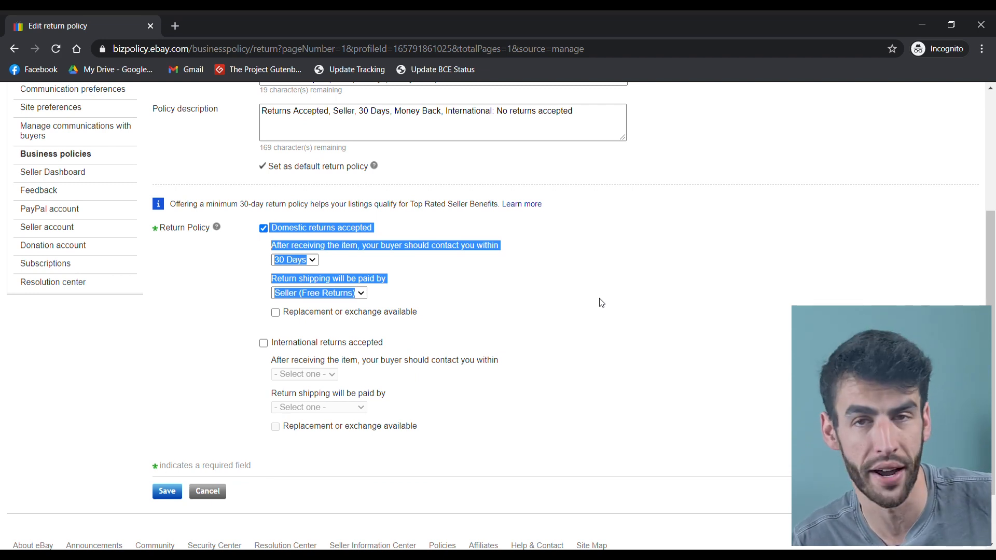
{"action": "left_click", "coordinate": [602, 303]}
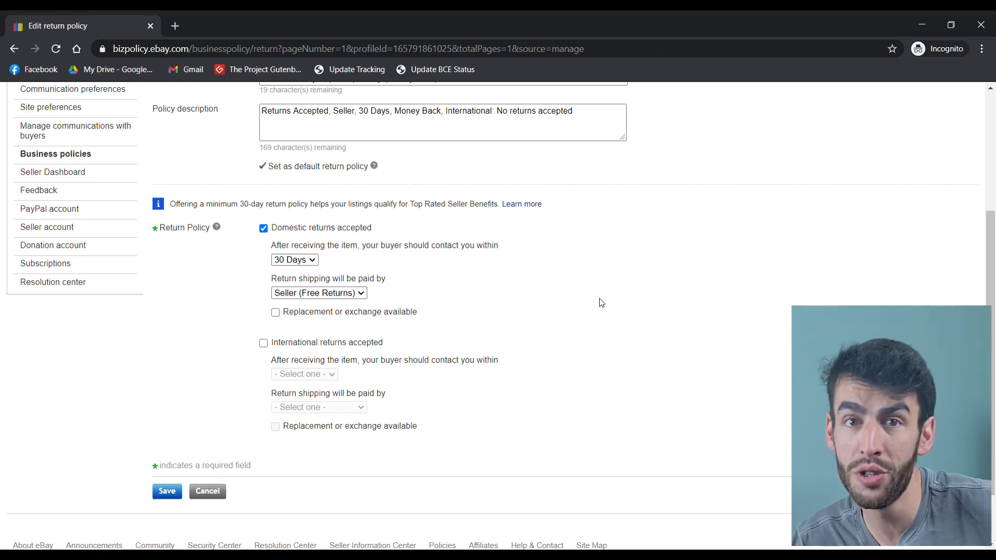
{"action": "left_click", "coordinate": [167, 492]}
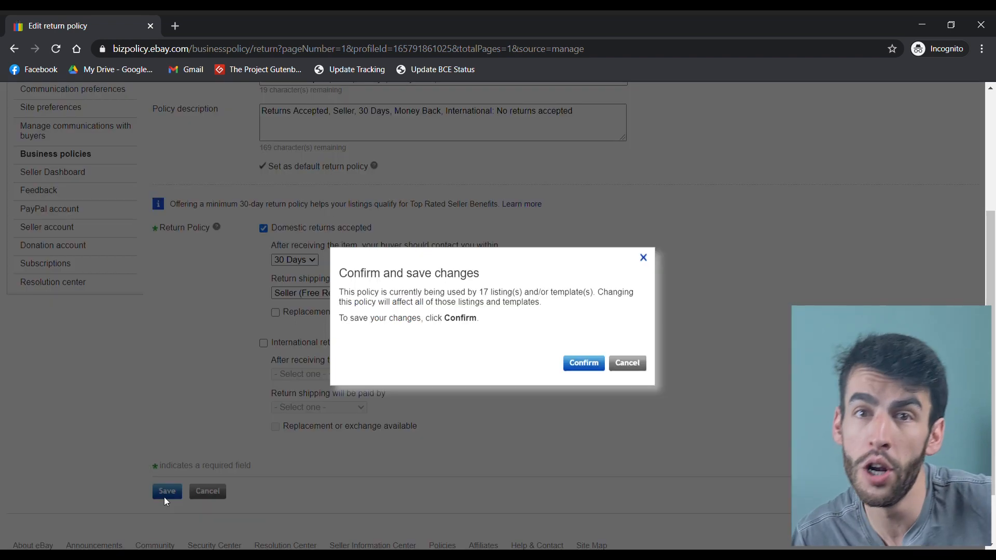
{"action": "left_click", "coordinate": [593, 361]}
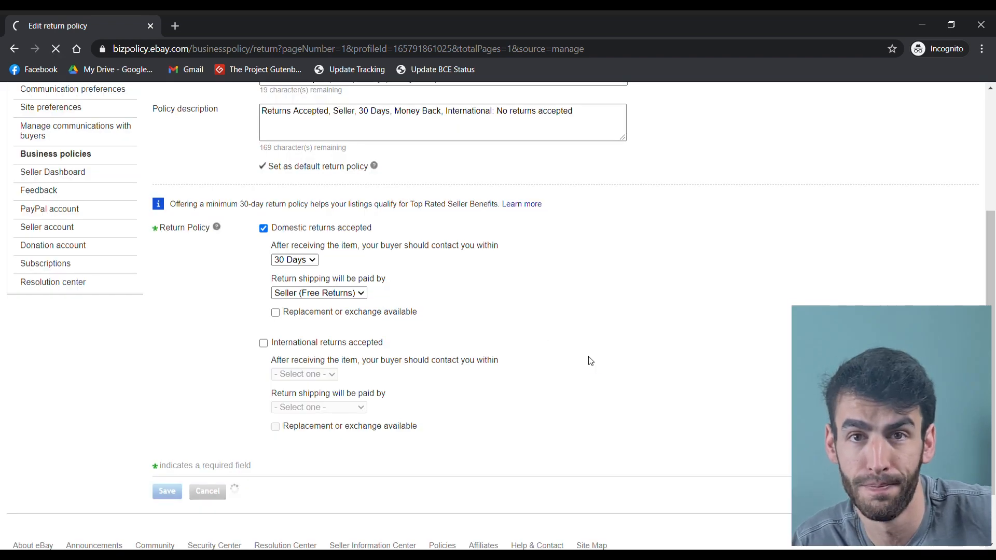
- Open the shipping policy Flat:Expedited Ship(Free),3 business days#2 and examine its domestic services and handling time
{"action": "scroll", "coordinate": [591, 361], "scroll_direction": "down", "scroll_amount": 1}
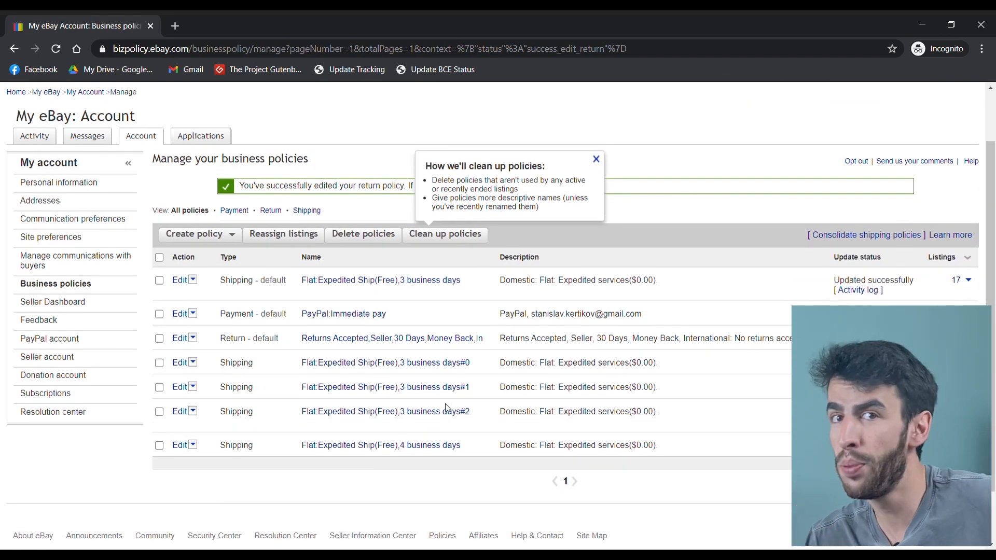
{"action": "left_click_drag", "start_coordinate": [257, 413], "coordinate": [209, 418]}
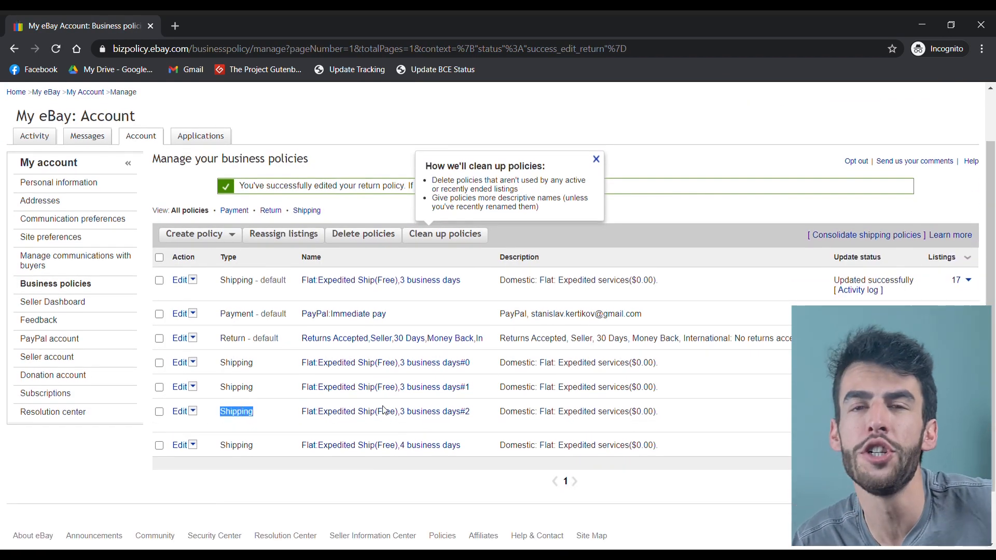
{"action": "key", "text": "F5"}
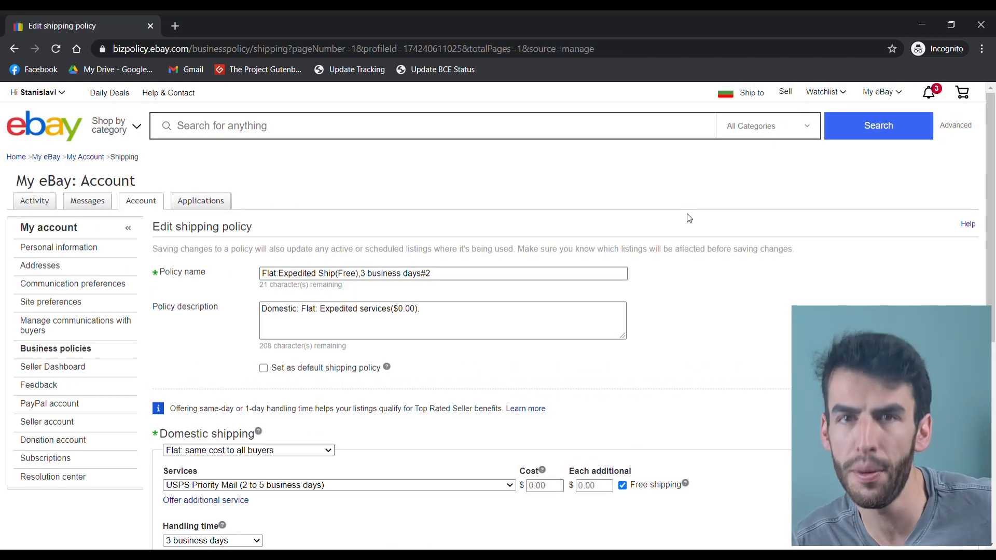
{"action": "scroll", "coordinate": [690, 218], "scroll_direction": "down", "scroll_amount": 1}
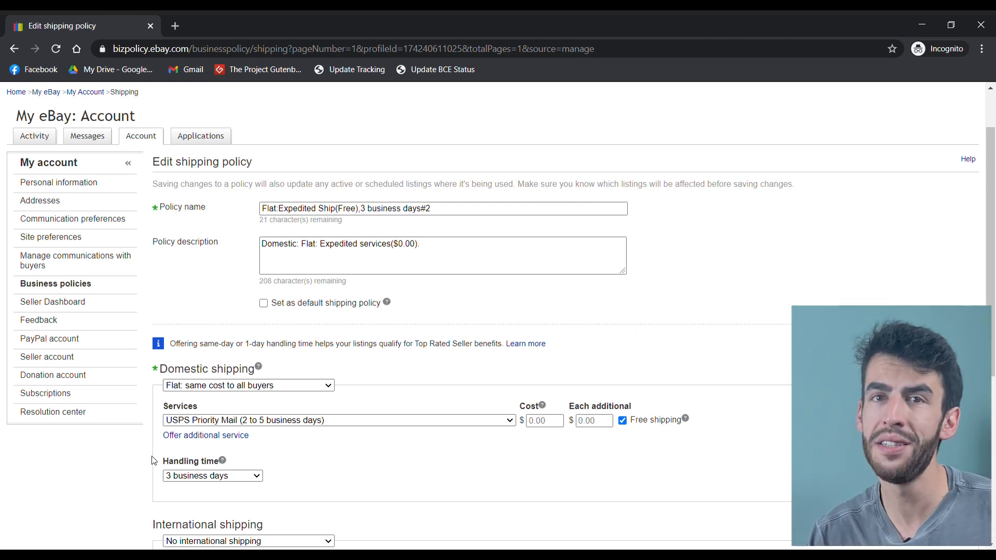
{"action": "left_click_drag", "start_coordinate": [159, 461], "coordinate": [228, 463]}
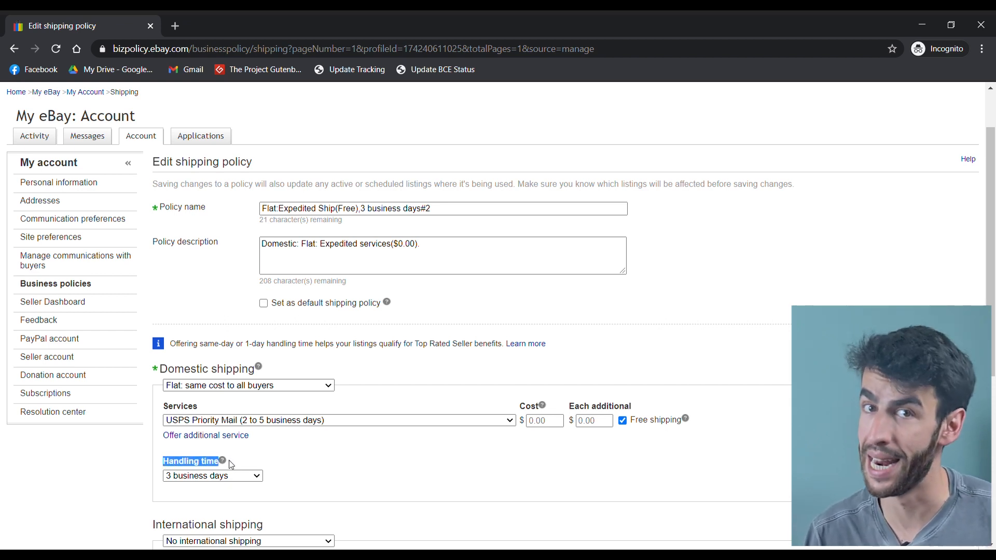
{"action": "left_click_drag", "start_coordinate": [155, 408], "coordinate": [335, 439]}
{"action": "left_click", "coordinate": [428, 452]}
{"action": "scroll", "coordinate": [428, 452], "scroll_direction": "down", "scroll_amount": 1}
{"action": "left_click_drag", "start_coordinate": [221, 397], "coordinate": [154, 394]}
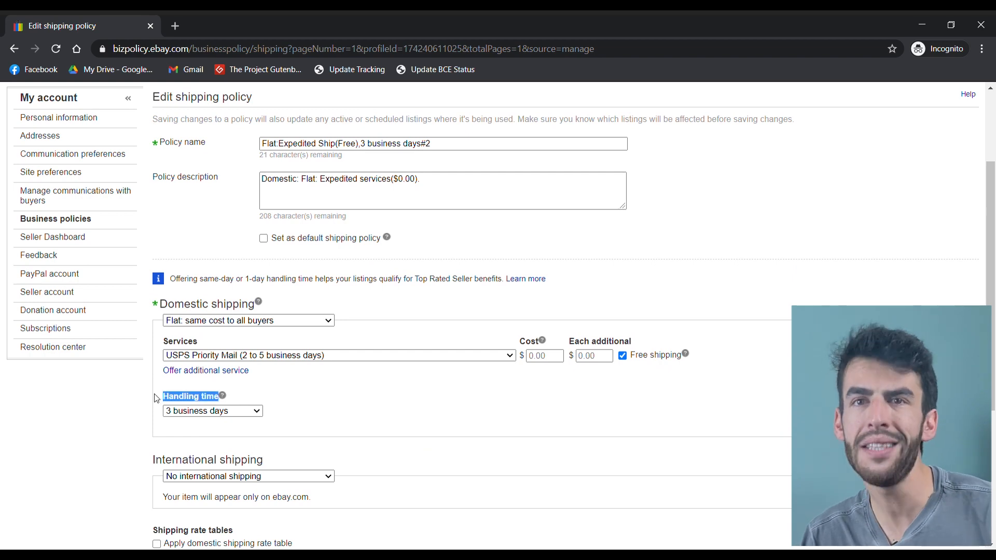
- Reset the handling time to Select a handling time and clear the domestic shipping service to "-"
{"action": "left_click", "coordinate": [256, 412]}
{"action": "left_click", "coordinate": [239, 280]}
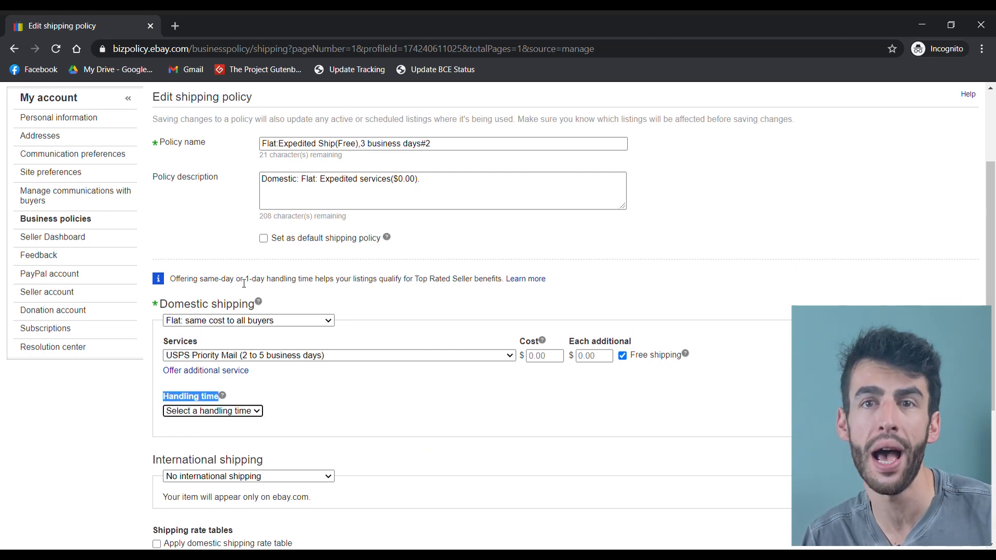
{"action": "left_click", "coordinate": [299, 403]}
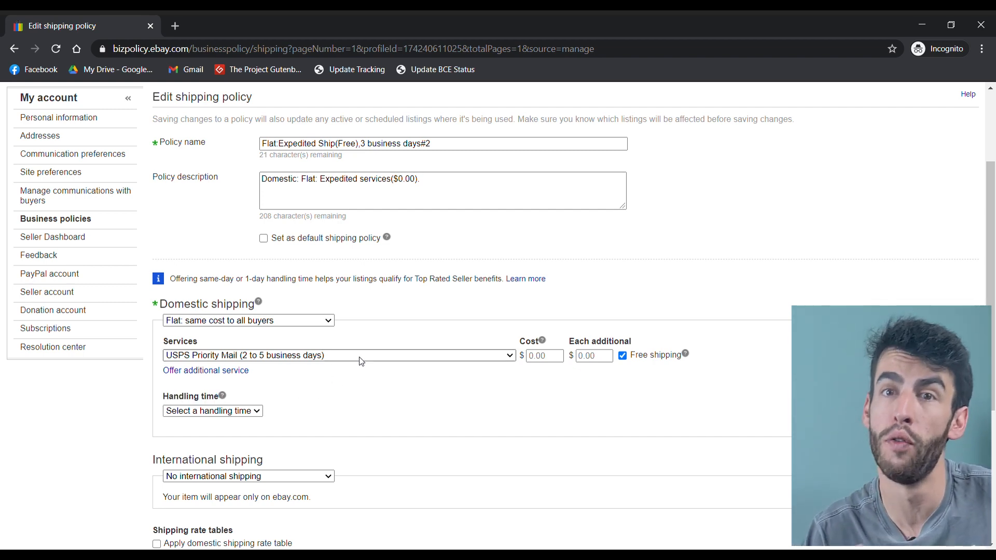
{"action": "left_click", "coordinate": [258, 140]}
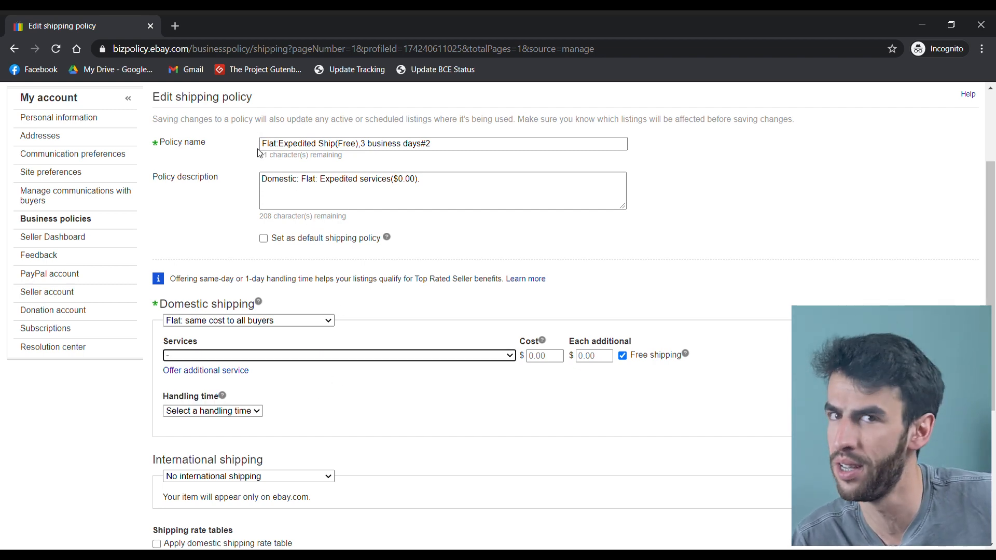
{"action": "left_click", "coordinate": [388, 391]}
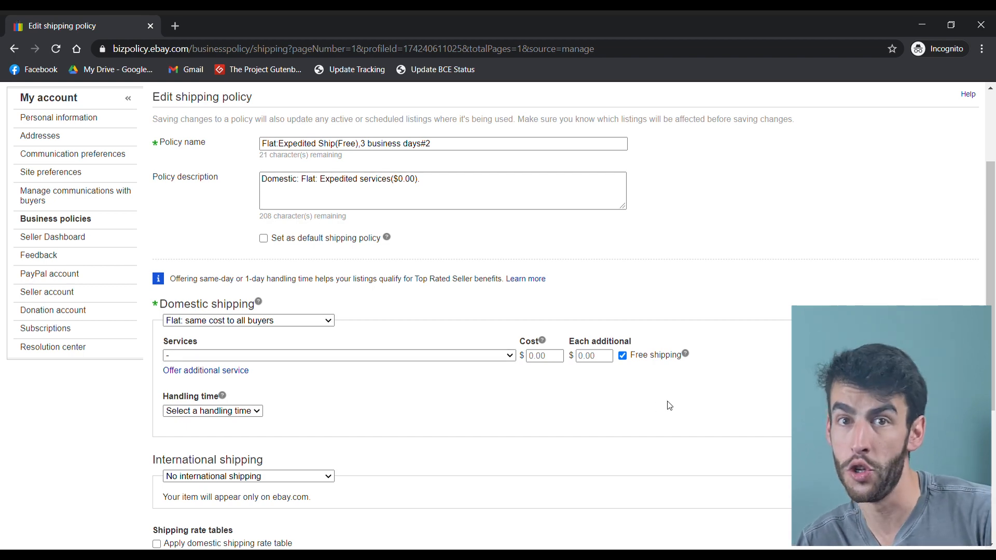
- Keep Free shipping enabled for domestic shipping and set the service to Expedited Shipping (1 to 3 business days)
{"action": "scroll", "coordinate": [672, 403], "scroll_direction": "down", "scroll_amount": 1}
{"action": "scroll", "coordinate": [675, 403], "scroll_direction": "up", "scroll_amount": 1}
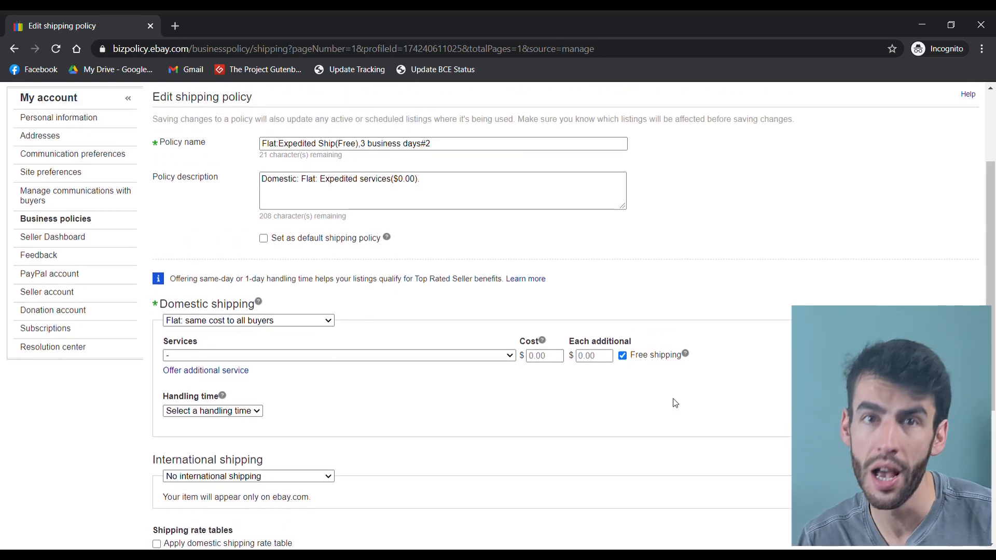
{"action": "scroll", "coordinate": [677, 403], "scroll_direction": "up", "scroll_amount": 2}
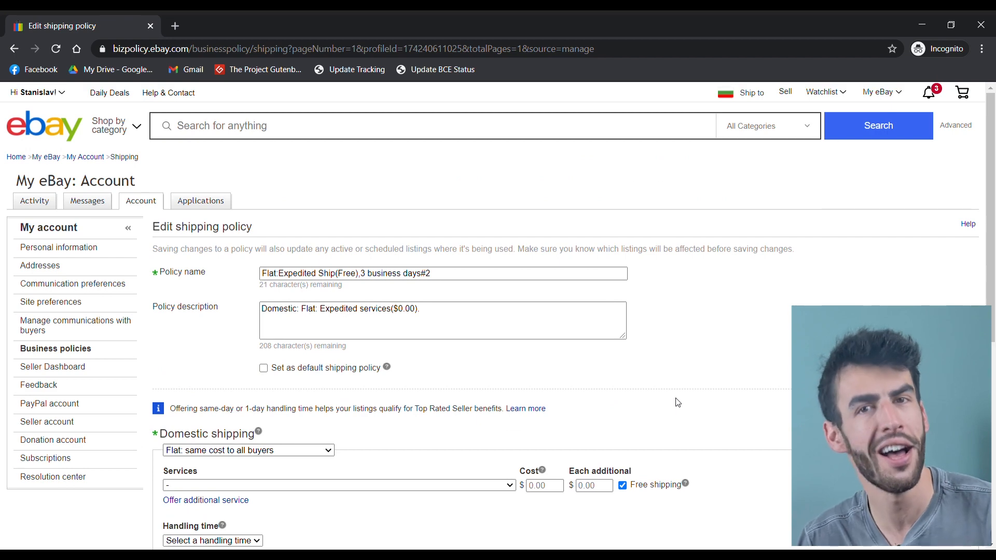
{"action": "scroll", "coordinate": [677, 403], "scroll_direction": "down", "scroll_amount": 2}
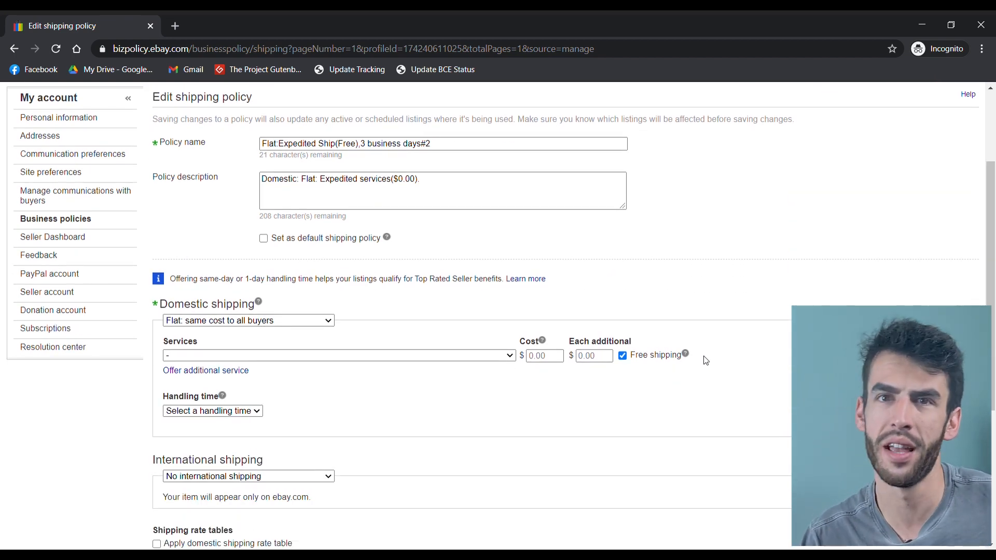
{"action": "left_click_drag", "start_coordinate": [706, 360], "coordinate": [624, 359]}
{"action": "left_click", "coordinate": [624, 359]}
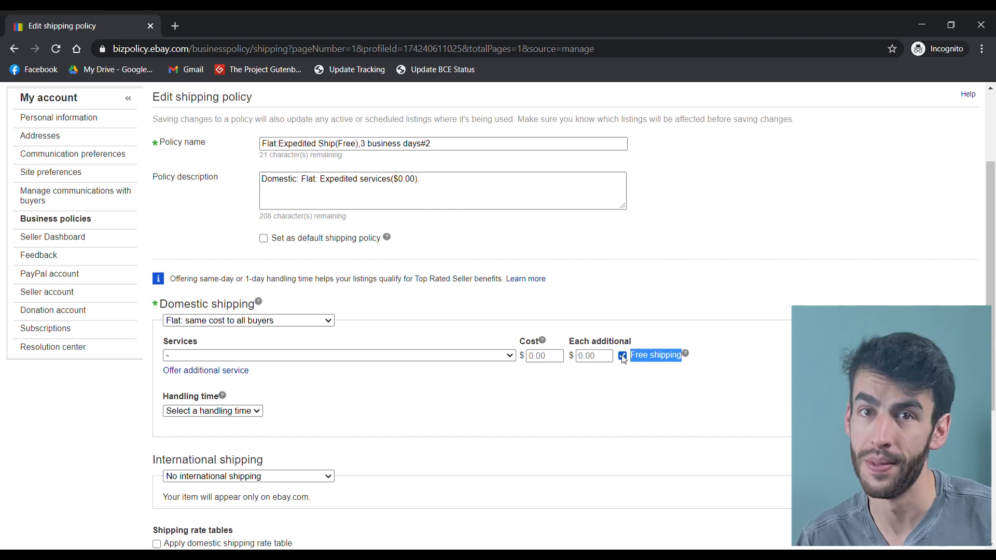
{"action": "left_click", "coordinate": [721, 352]}
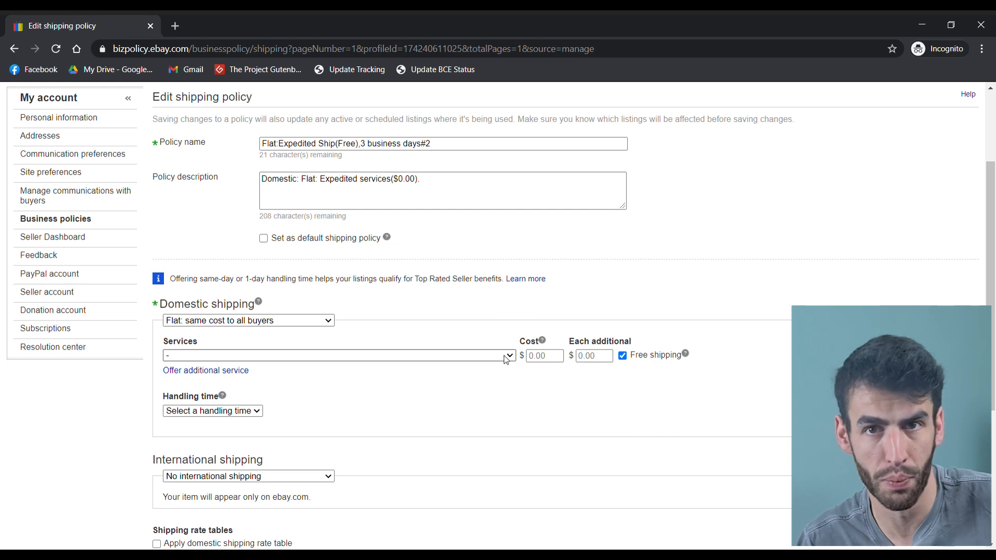
{"action": "left_click", "coordinate": [349, 312]}
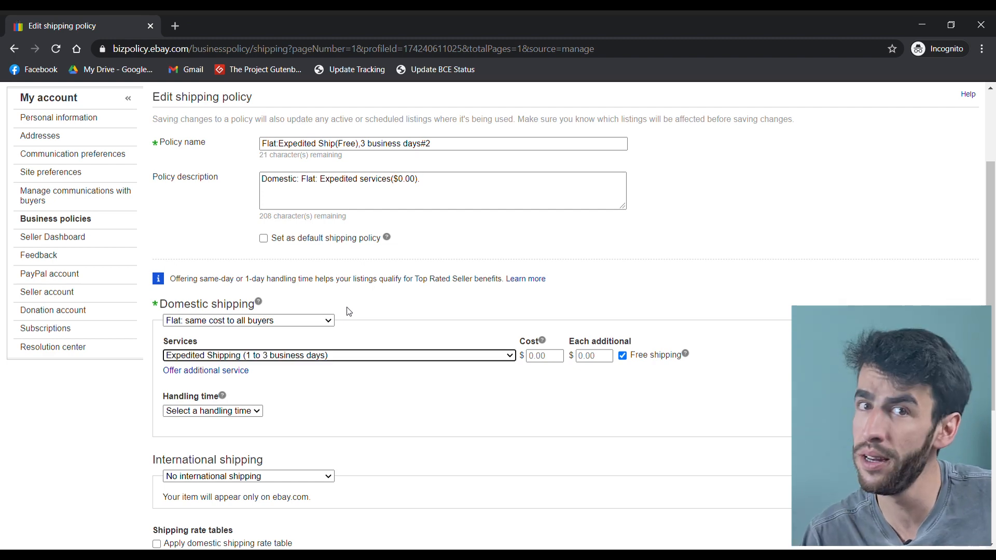
{"action": "left_click_drag", "start_coordinate": [364, 381], "coordinate": [227, 349]}
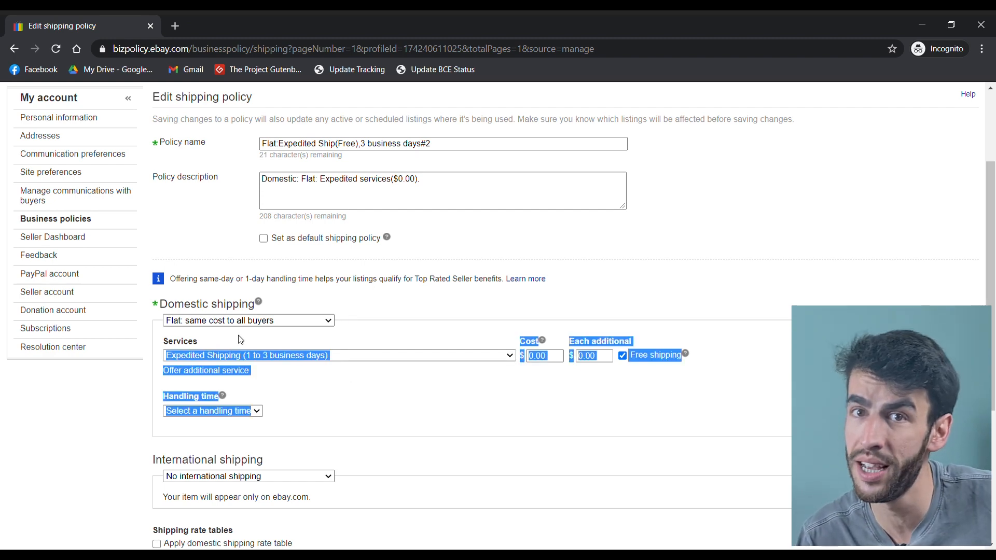
- Set the domestic handling time of the shipping policy to 3 business days
{"action": "left_click", "coordinate": [237, 340]}
{"action": "left_click", "coordinate": [246, 414]}
{"action": "left_click", "coordinate": [204, 323]}
{"action": "left_click", "coordinate": [364, 401]}
{"action": "left_click_drag", "start_coordinate": [289, 415], "coordinate": [220, 419]}
- Set the handling time to 4 business days and the domestic shipping service to Standard Shipping (1 to 5 business days)
{"action": "left_click", "coordinate": [219, 415]}
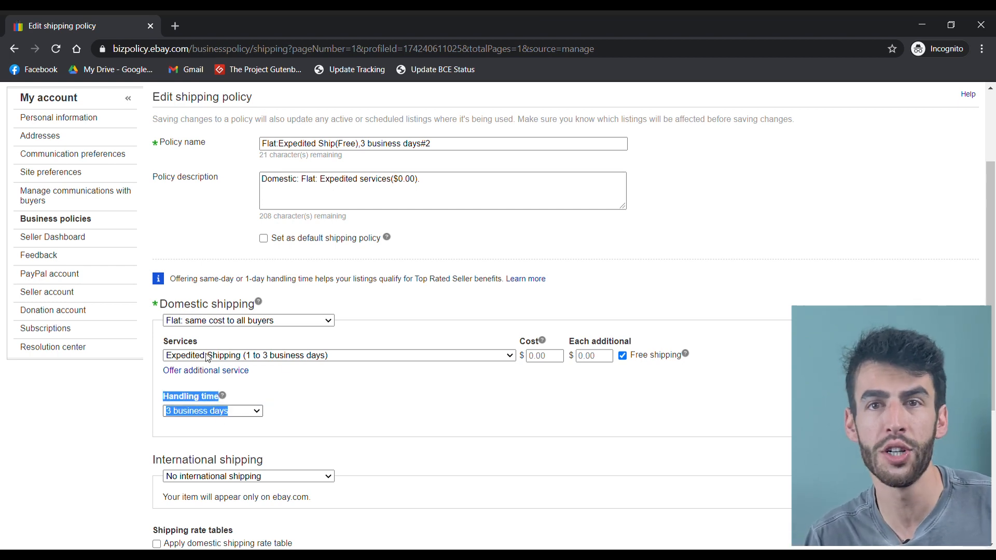
{"action": "left_click", "coordinate": [212, 345]}
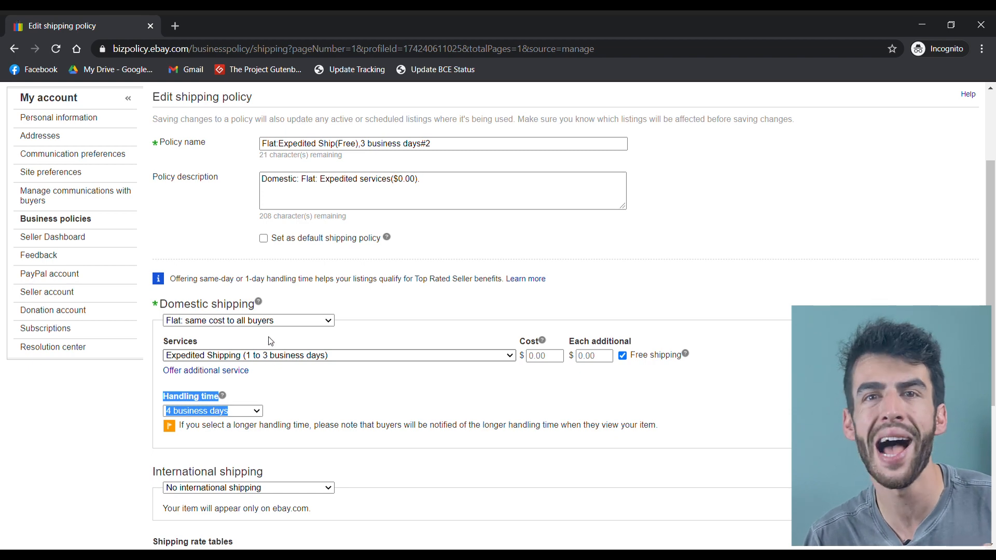
{"action": "left_click", "coordinate": [256, 287]}
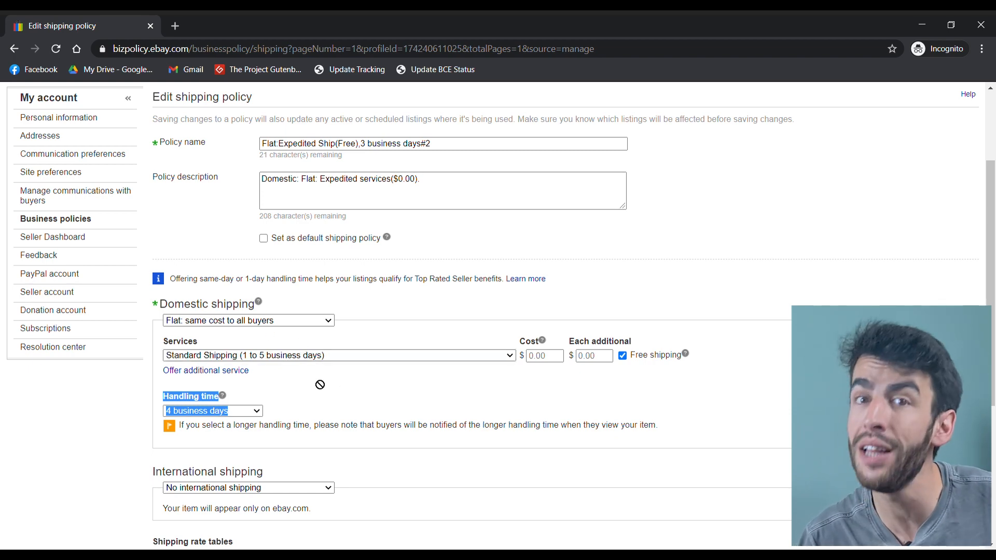
{"action": "left_click_drag", "start_coordinate": [300, 374], "coordinate": [149, 341]}
{"action": "left_click", "coordinate": [245, 340]}
- Open the exclusion list for shipping locations and examine its selected domestic and international regions
{"action": "scroll", "coordinate": [288, 371], "scroll_direction": "down", "scroll_amount": 5}
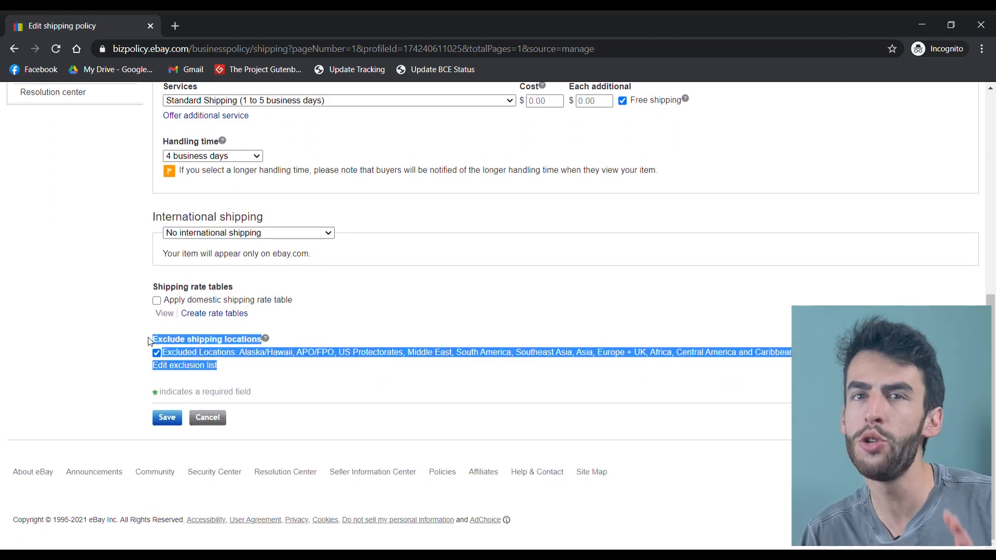
{"action": "left_click", "coordinate": [115, 317]}
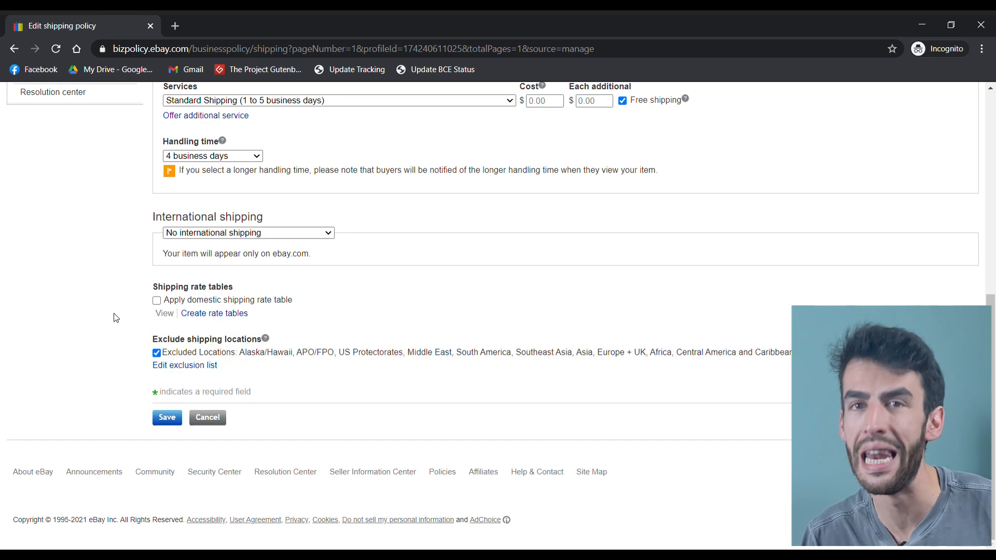
{"action": "left_click", "coordinate": [190, 368]}
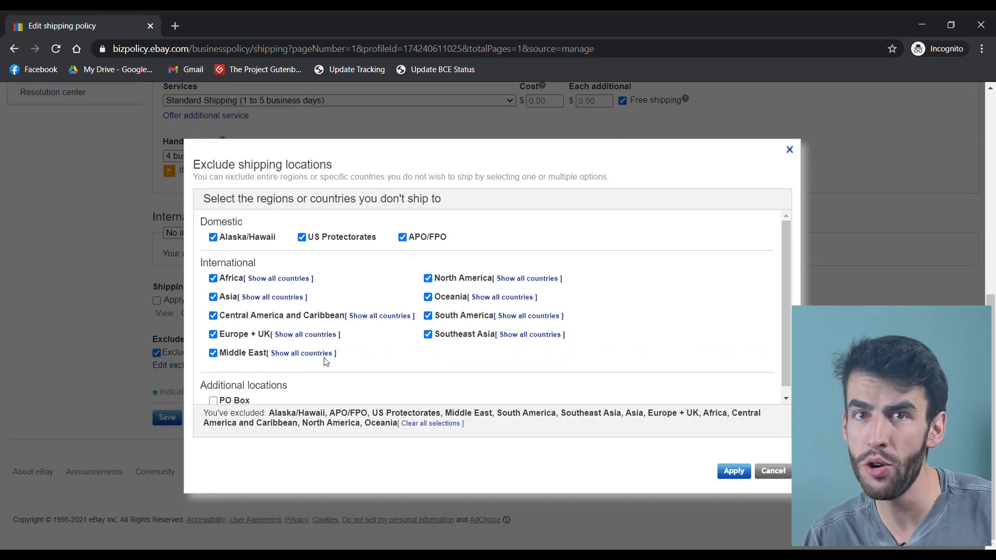
{"action": "left_click_drag", "start_coordinate": [474, 358], "coordinate": [195, 224]}
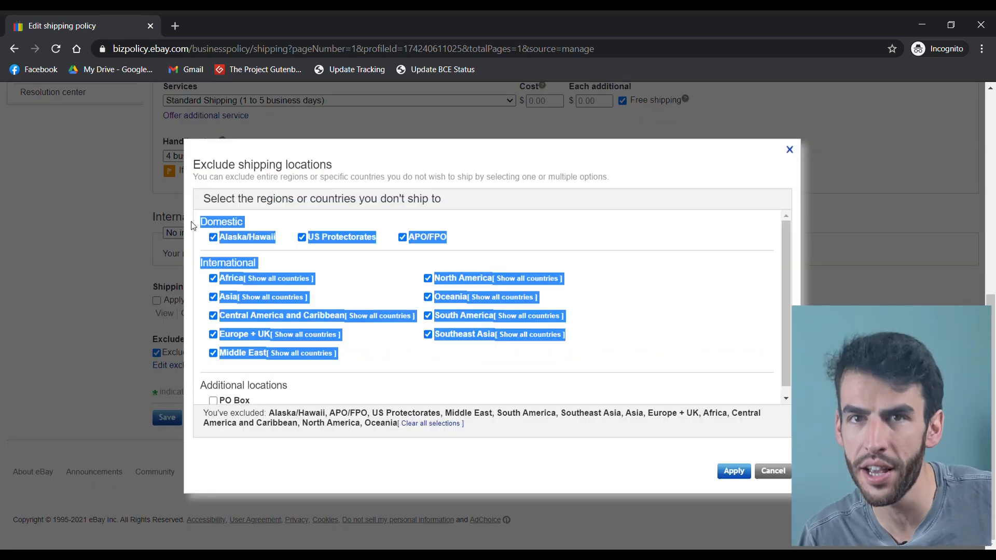
{"action": "left_click", "coordinate": [580, 241]}
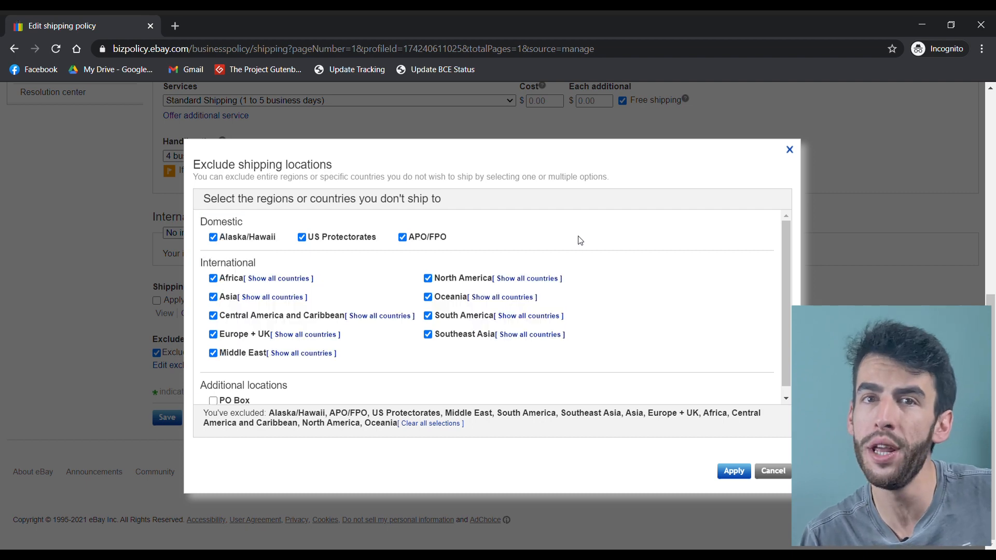
- Clear international regions such as Asia, South America and Southeast Asia from the exclusions, and select them all again
{"action": "left_click", "coordinate": [428, 335]}
{"action": "left_click", "coordinate": [428, 316]}
{"action": "left_click", "coordinate": [428, 297]}
{"action": "left_click", "coordinate": [428, 278]}
{"action": "left_click", "coordinate": [428, 278]}
{"action": "left_click", "coordinate": [428, 297]}
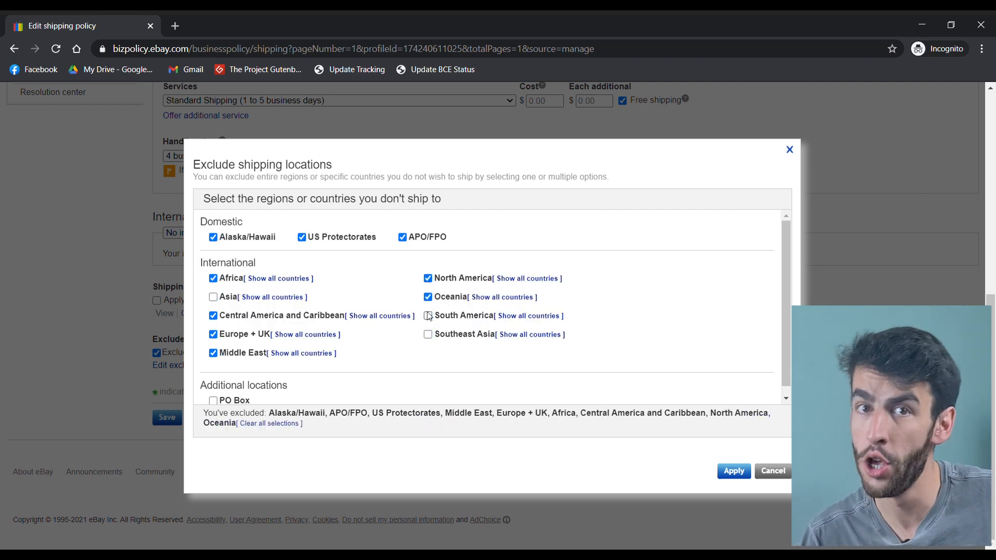
{"action": "left_click", "coordinate": [428, 316]}
{"action": "left_click", "coordinate": [428, 335]}
- Add PO Box to the excluded shipping locations and apply the exclusion list
{"action": "scroll", "coordinate": [394, 338], "scroll_direction": "down", "scroll_amount": 1}
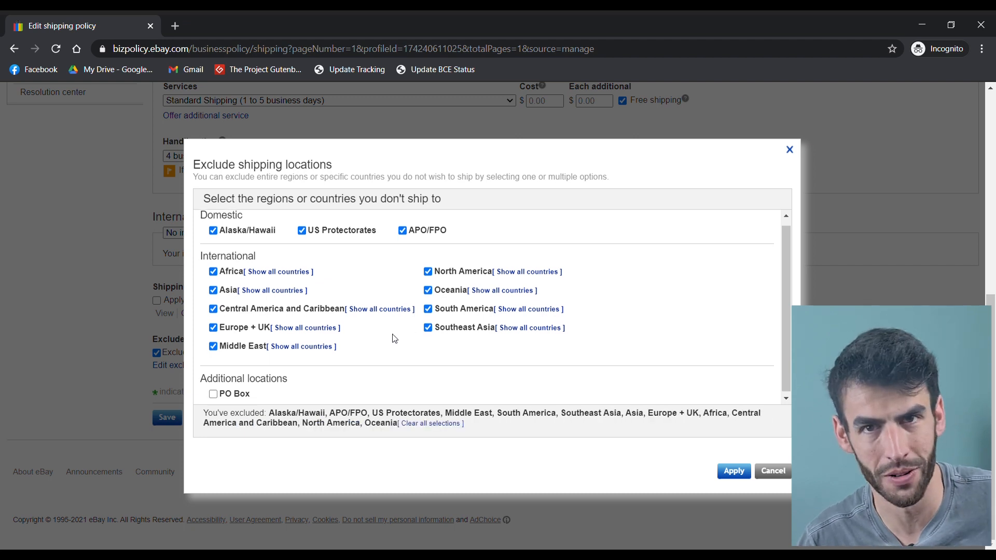
{"action": "left_click", "coordinate": [213, 392]}
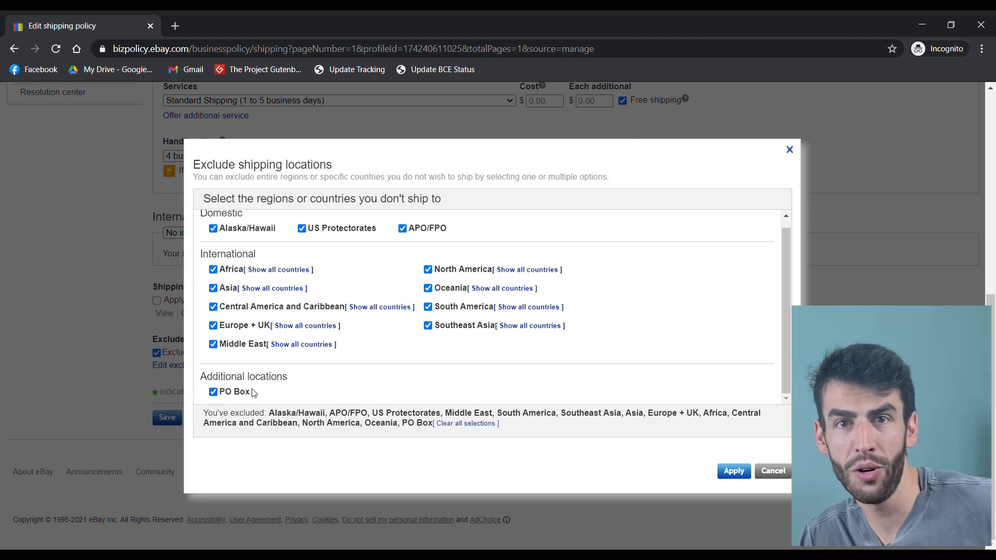
{"action": "scroll", "coordinate": [395, 356], "scroll_direction": "up", "scroll_amount": 1}
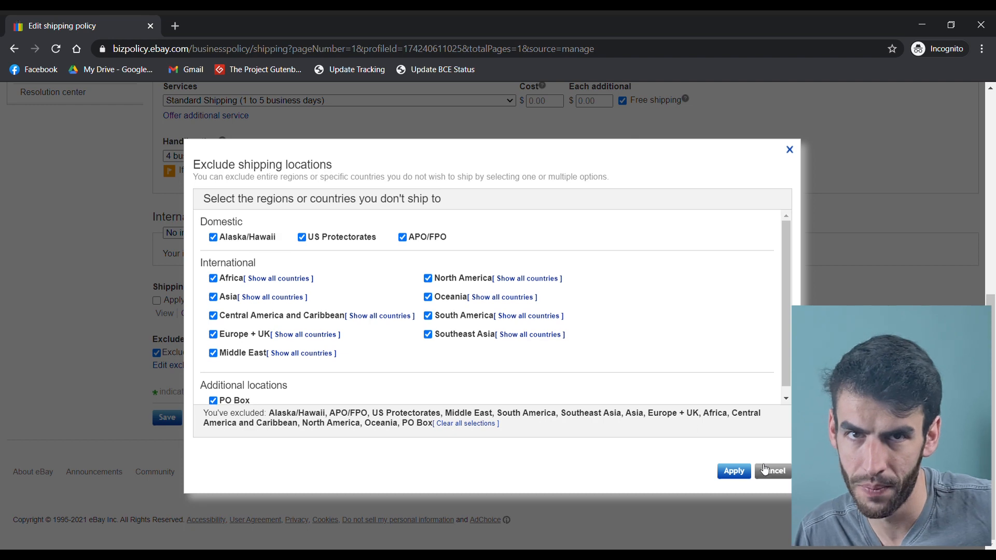
{"action": "left_click", "coordinate": [734, 472]}
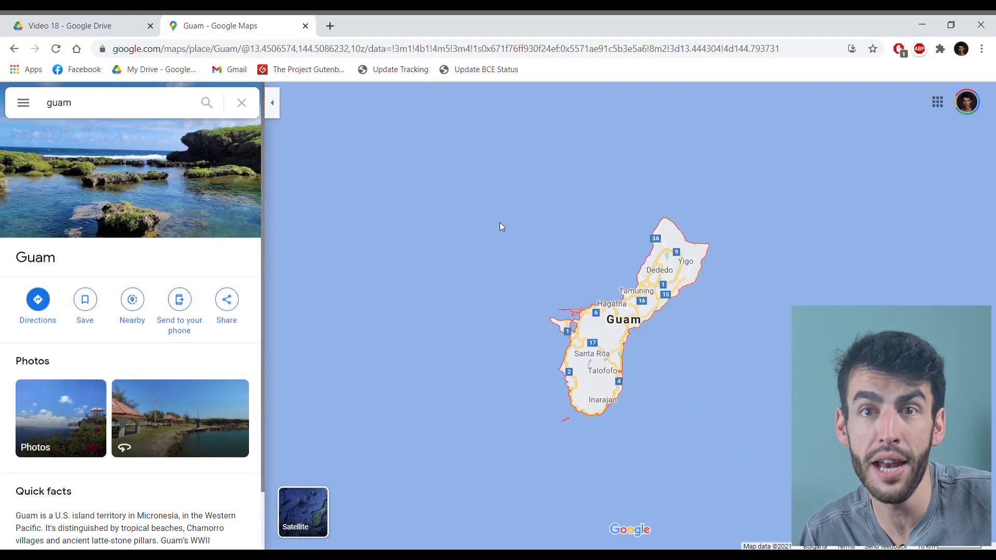
- In Google Maps, examine where Guam lies in relation to the mainland United States
{"action": "scroll", "coordinate": [507, 230], "scroll_direction": "down", "scroll_amount": 3}
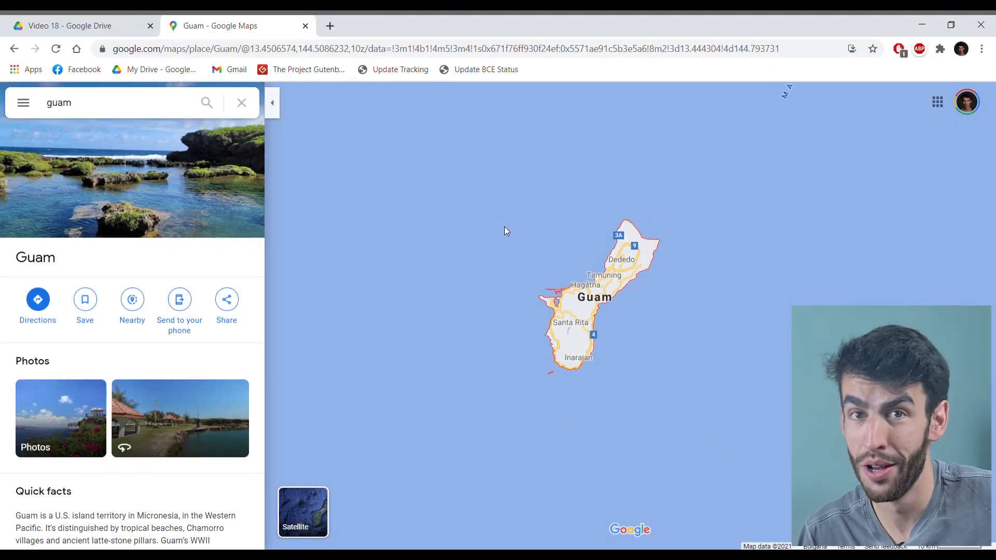
{"action": "scroll", "coordinate": [471, 214], "scroll_direction": "down", "scroll_amount": 4}
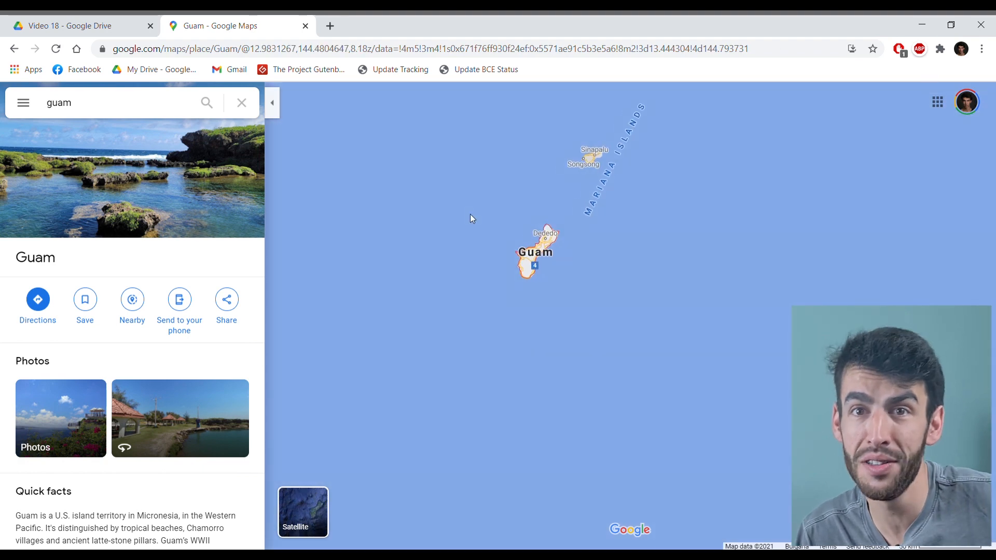
{"action": "scroll", "coordinate": [459, 213], "scroll_direction": "down", "scroll_amount": 2}
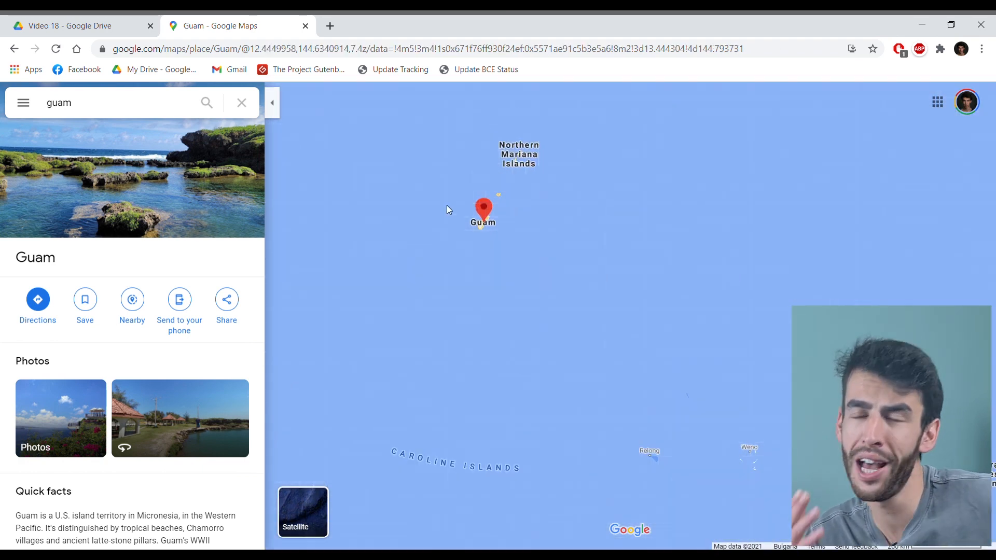
{"action": "scroll", "coordinate": [446, 205], "scroll_direction": "down", "scroll_amount": 2}
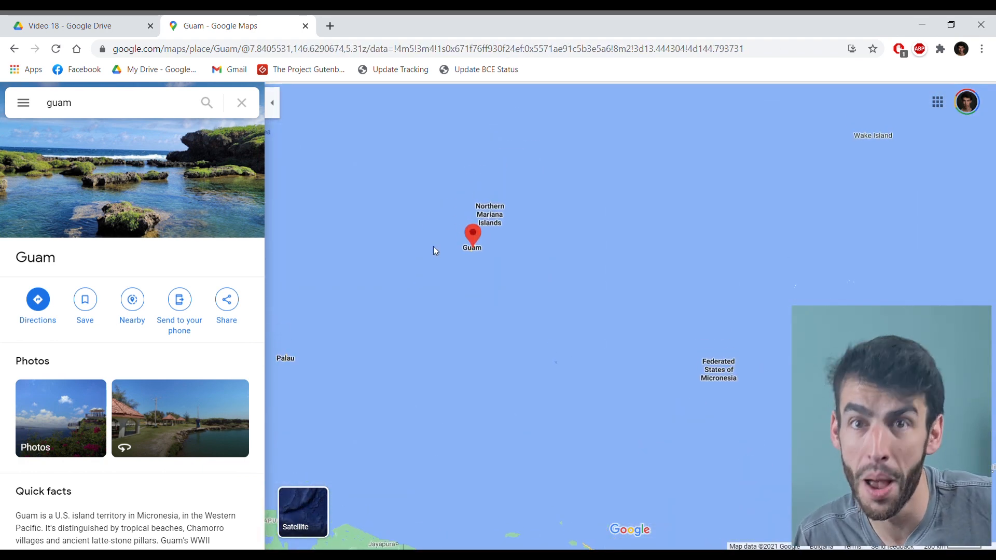
{"action": "scroll", "coordinate": [434, 246], "scroll_direction": "down", "scroll_amount": 3}
{"action": "scroll", "coordinate": [433, 246], "scroll_direction": "down", "scroll_amount": 2}
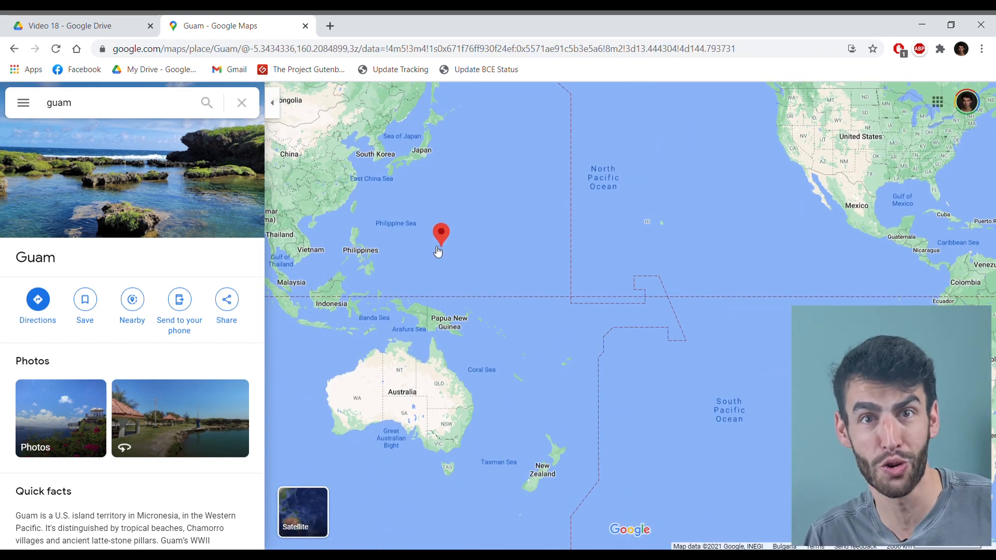